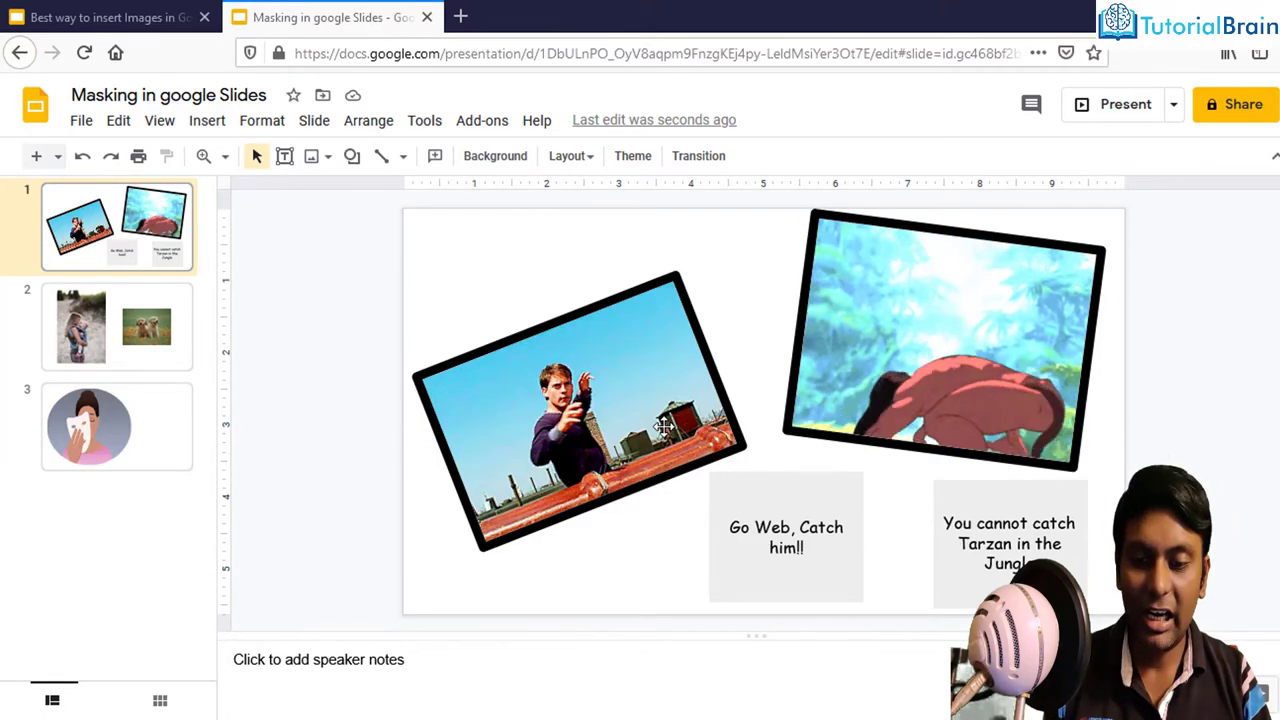
# Mask the rooftop man picture on slide 1 with the Oval shape.
pyautogui.click(663, 428)
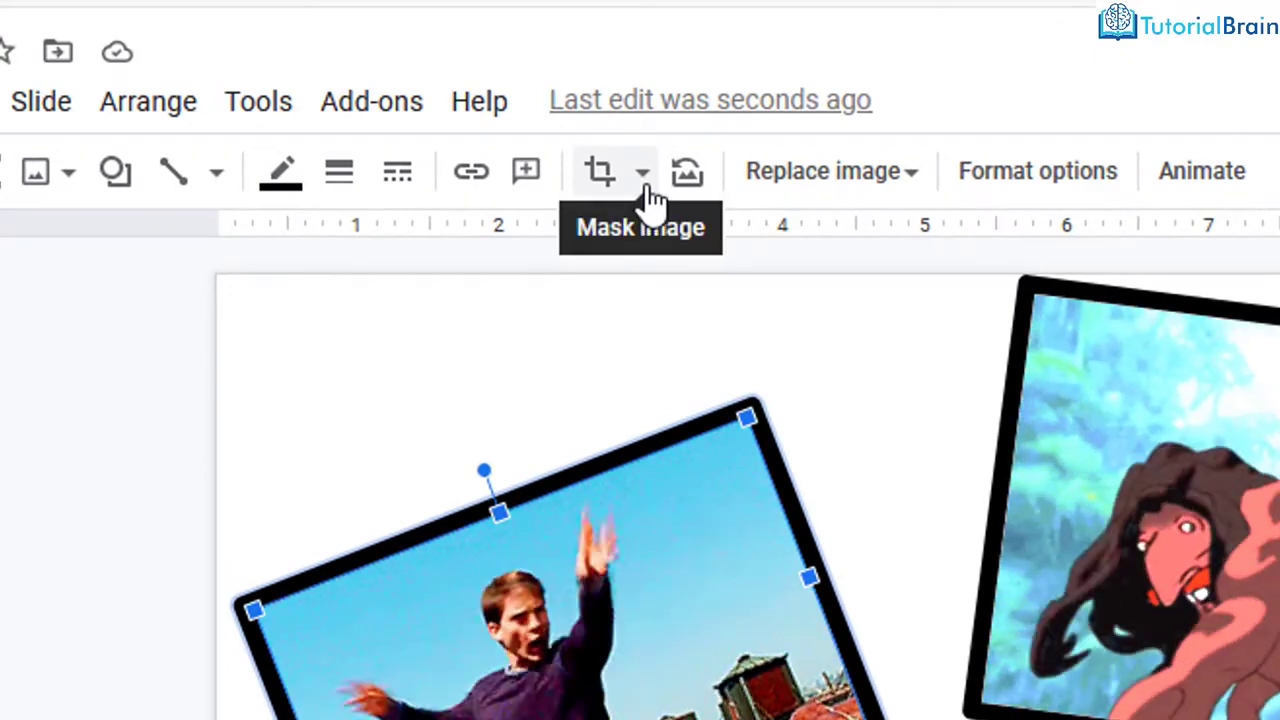
pyautogui.click(643, 172)
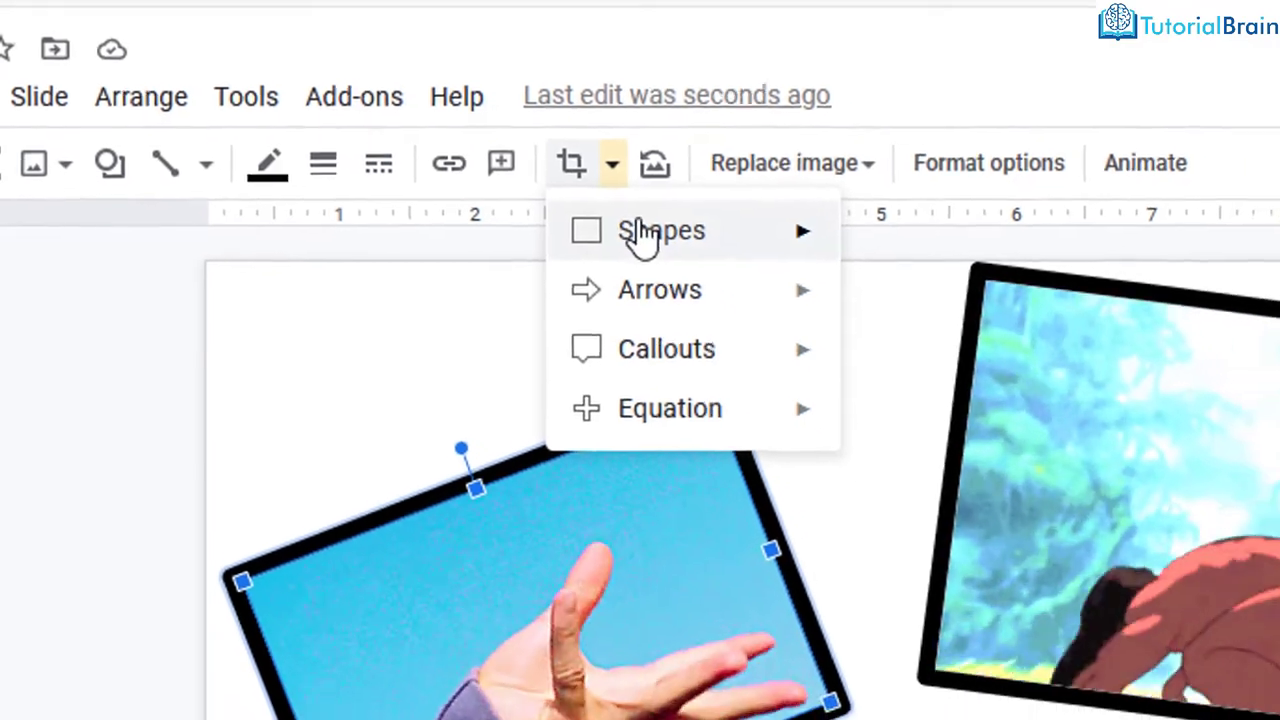
pyautogui.moveTo(677, 252)
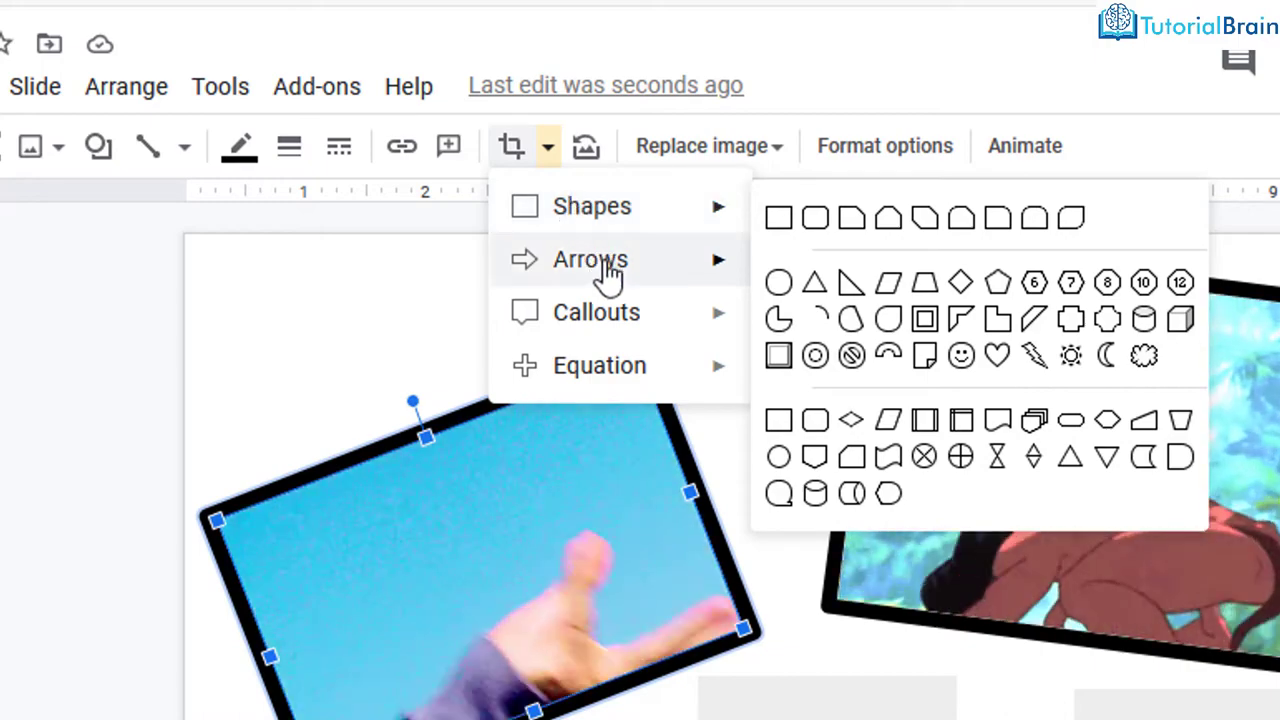
pyautogui.moveTo(634, 328)
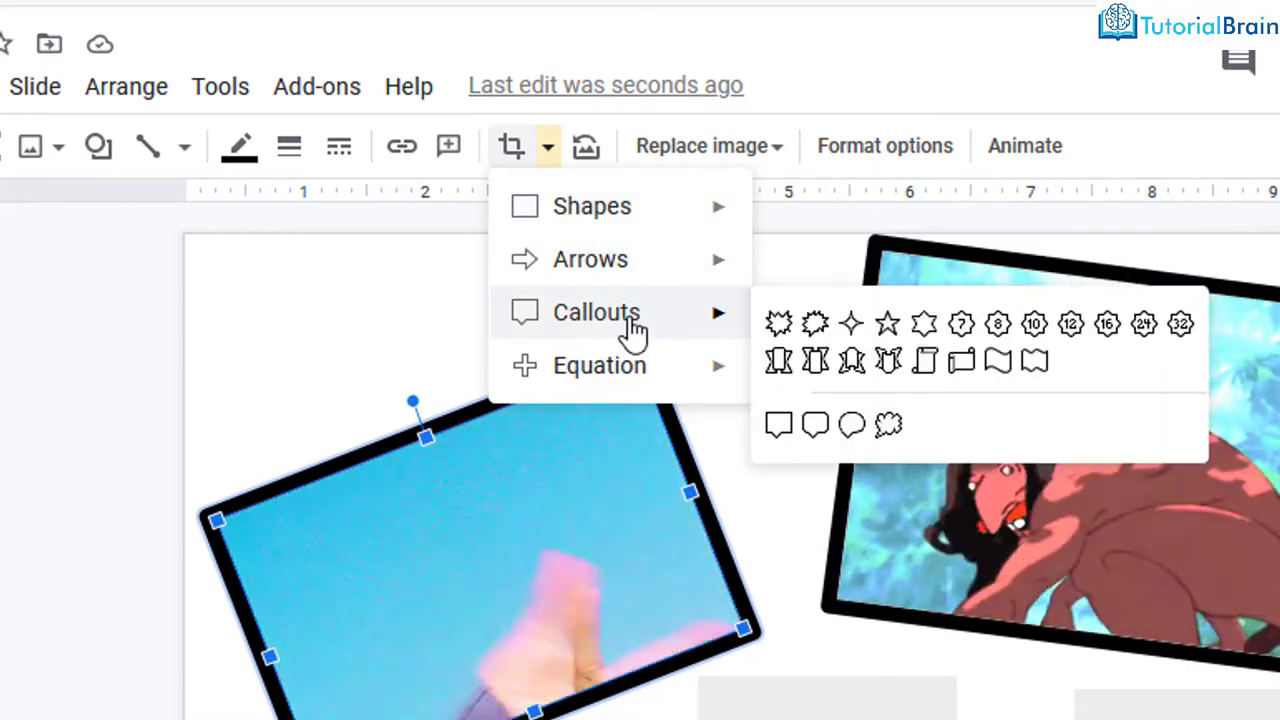
pyautogui.moveTo(650, 366)
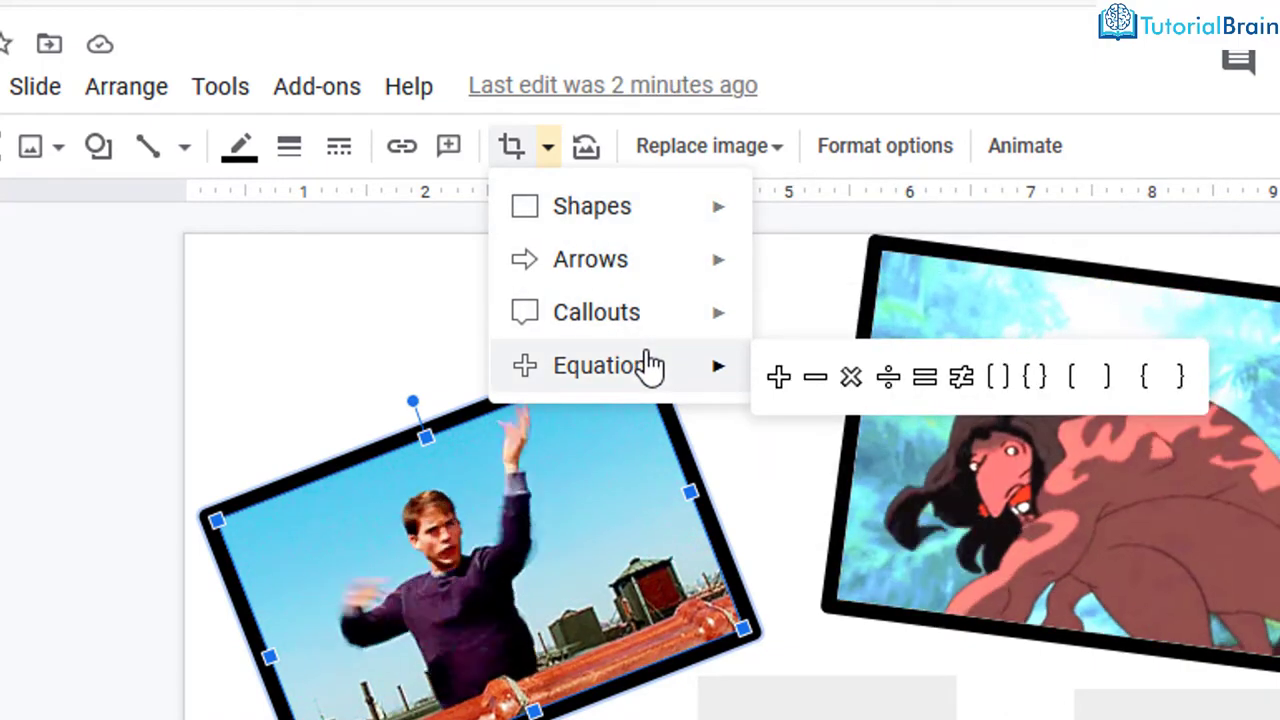
pyautogui.moveTo(622, 226)
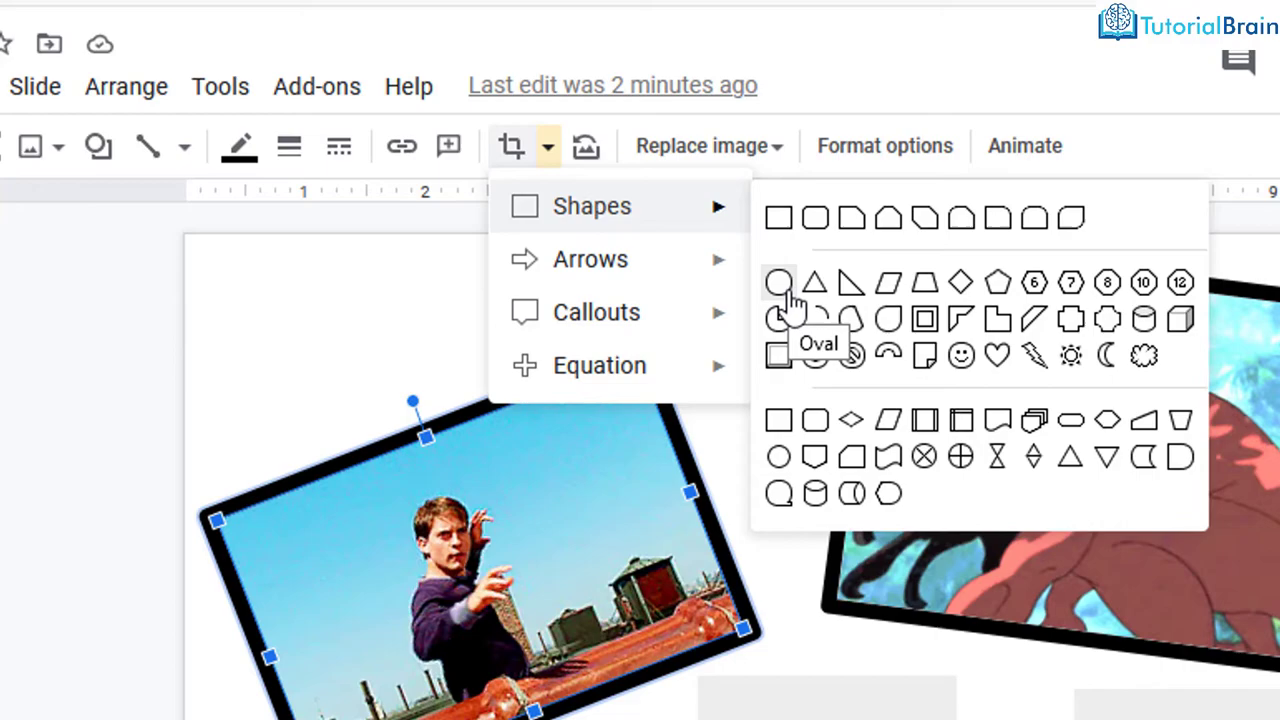
pyautogui.click(788, 293)
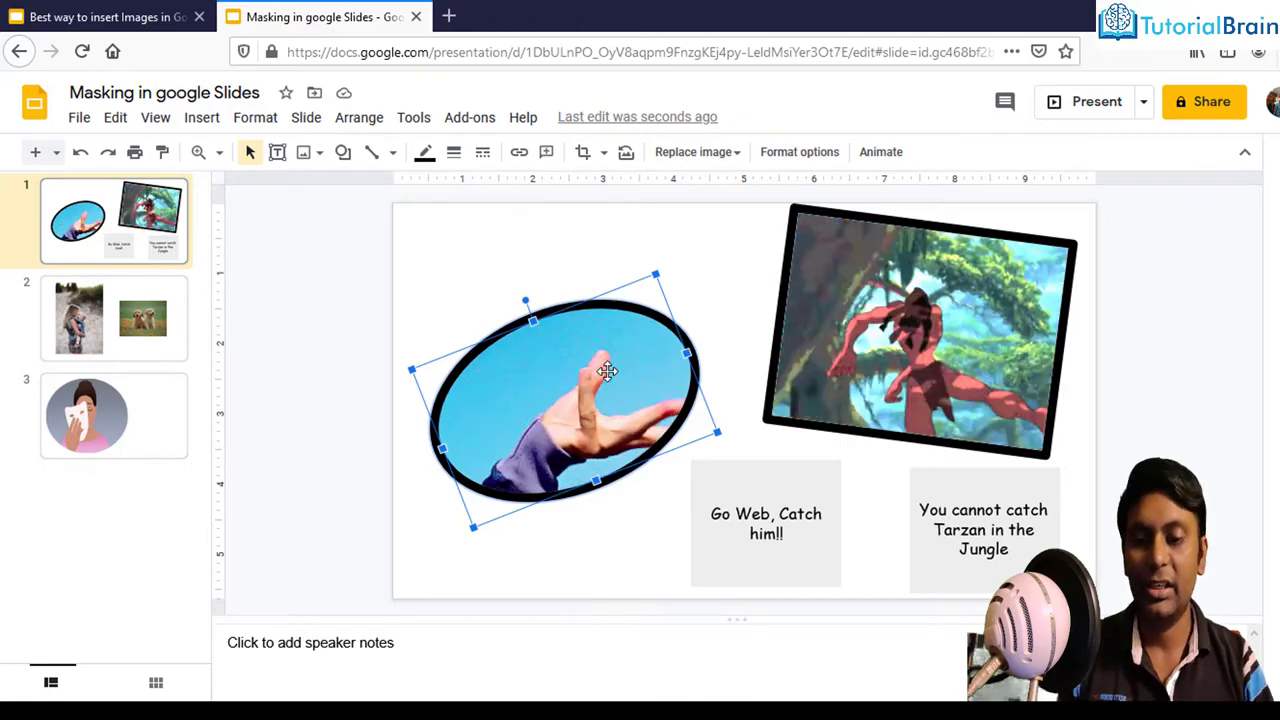
# Mask the Tarzan picture with the cube shape and deselect it.
pyautogui.click(805, 378)
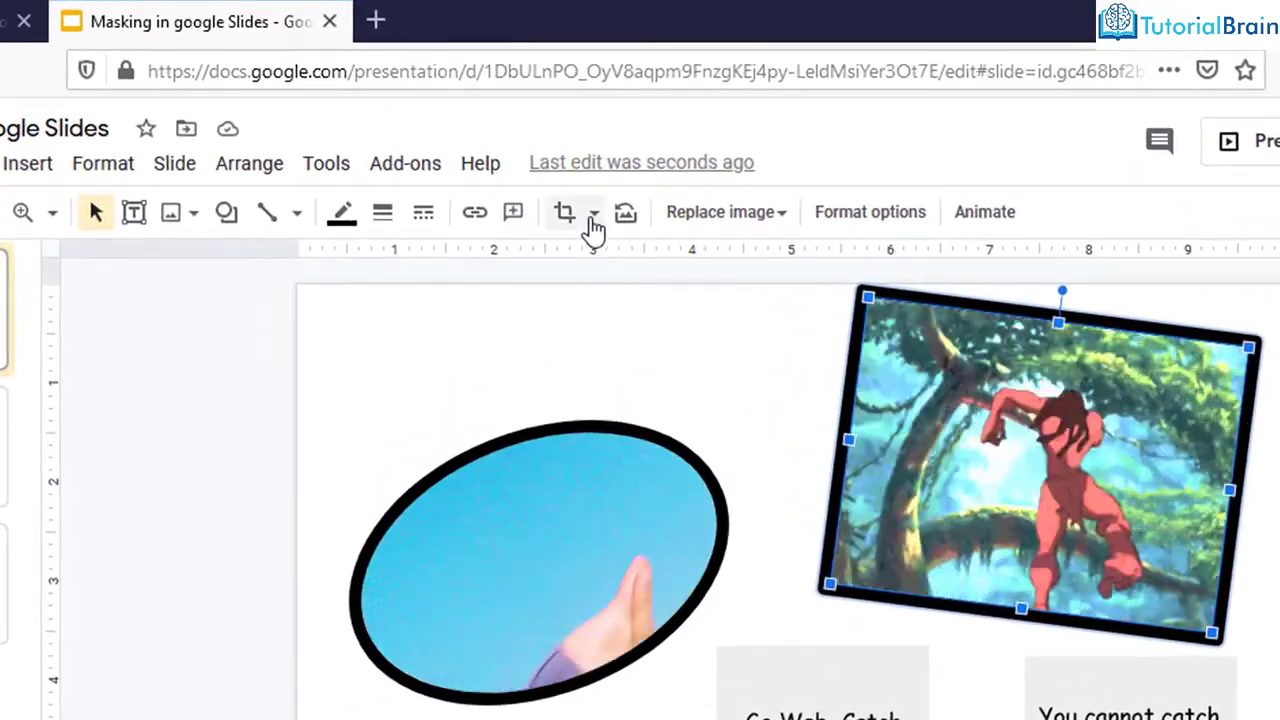
pyautogui.click(596, 199)
pyautogui.moveTo(635, 253)
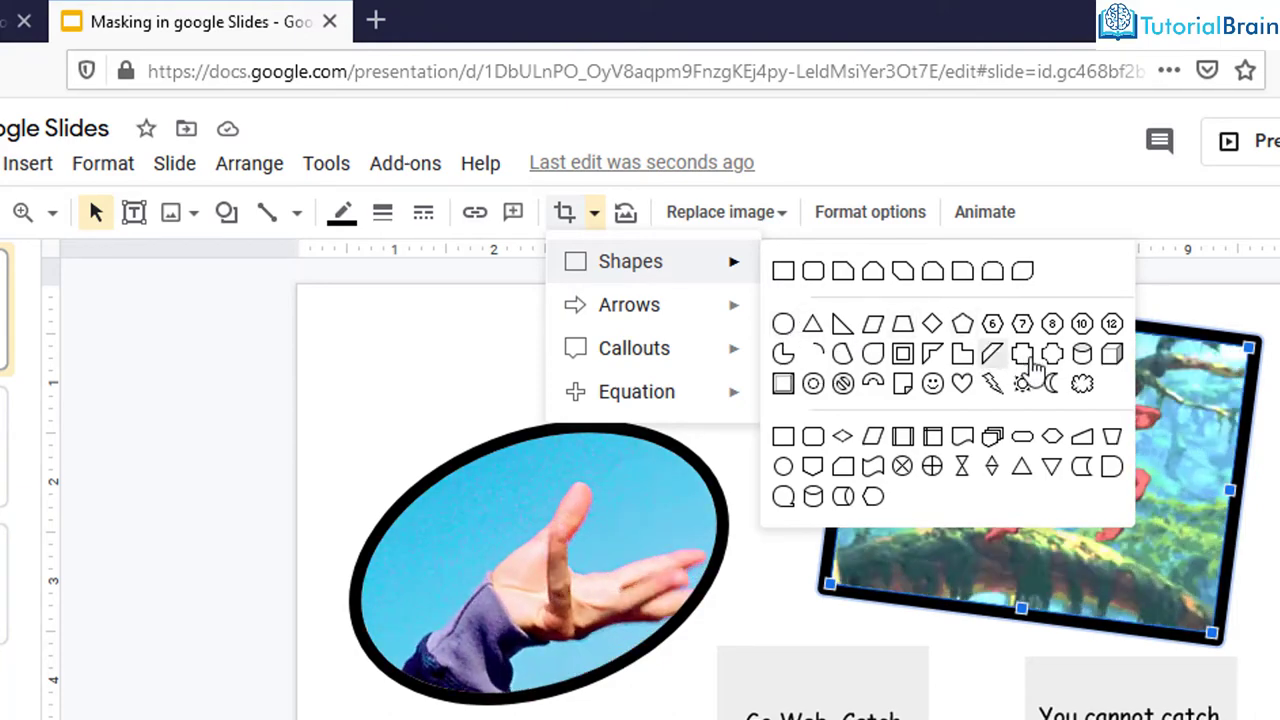
pyautogui.click(1112, 356)
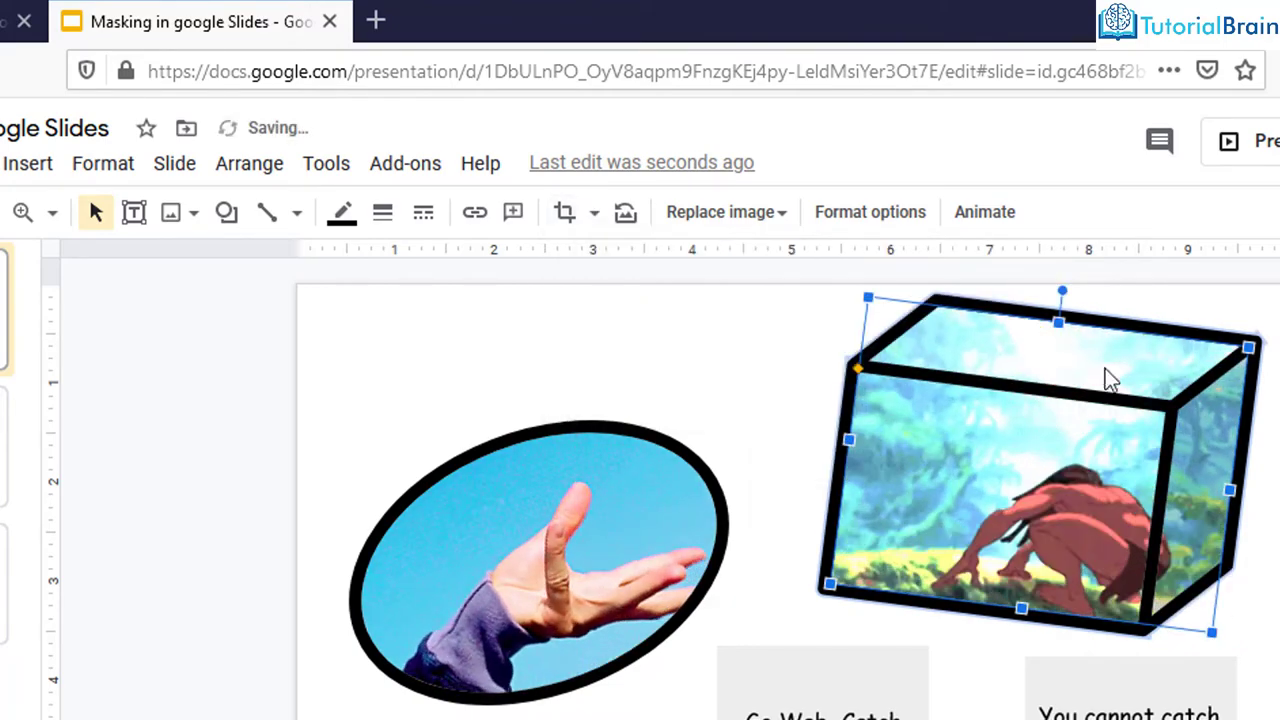
pyautogui.click(740, 346)
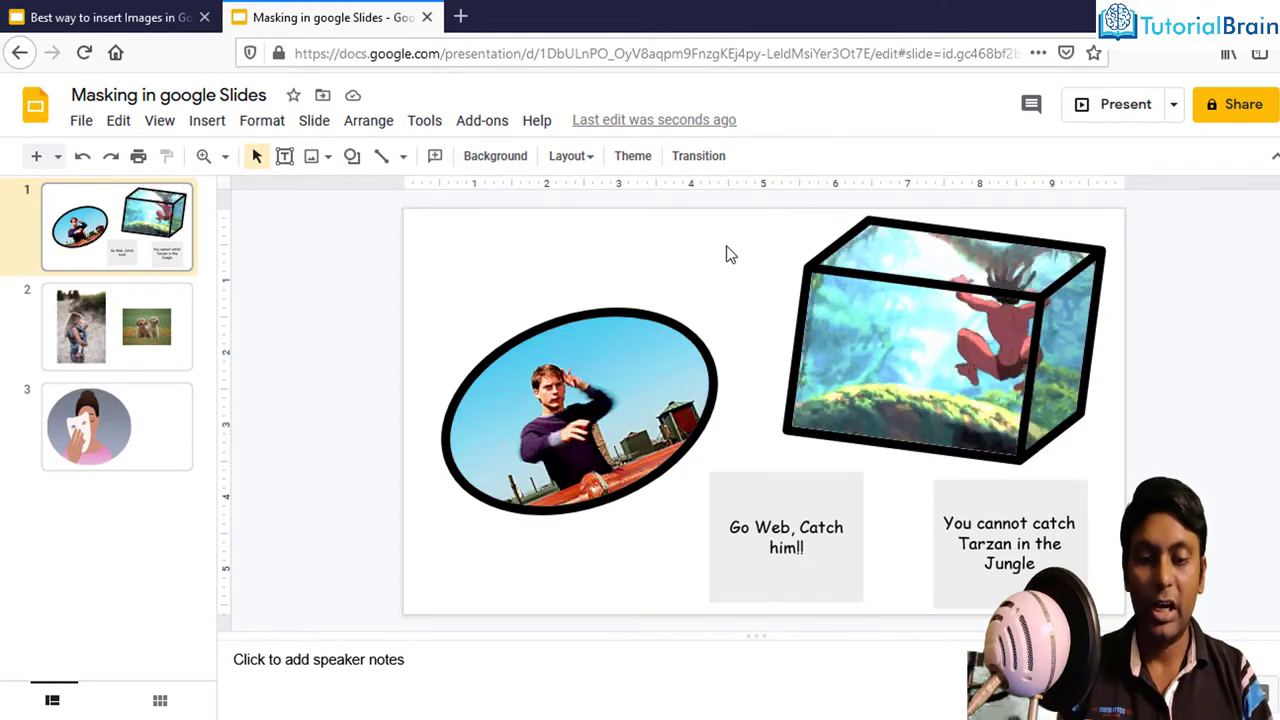
# Move the "Go Web, Catch him!!" image slightly left and mask it with the rounded rectangular callout shape.
pyautogui.click(787, 547)
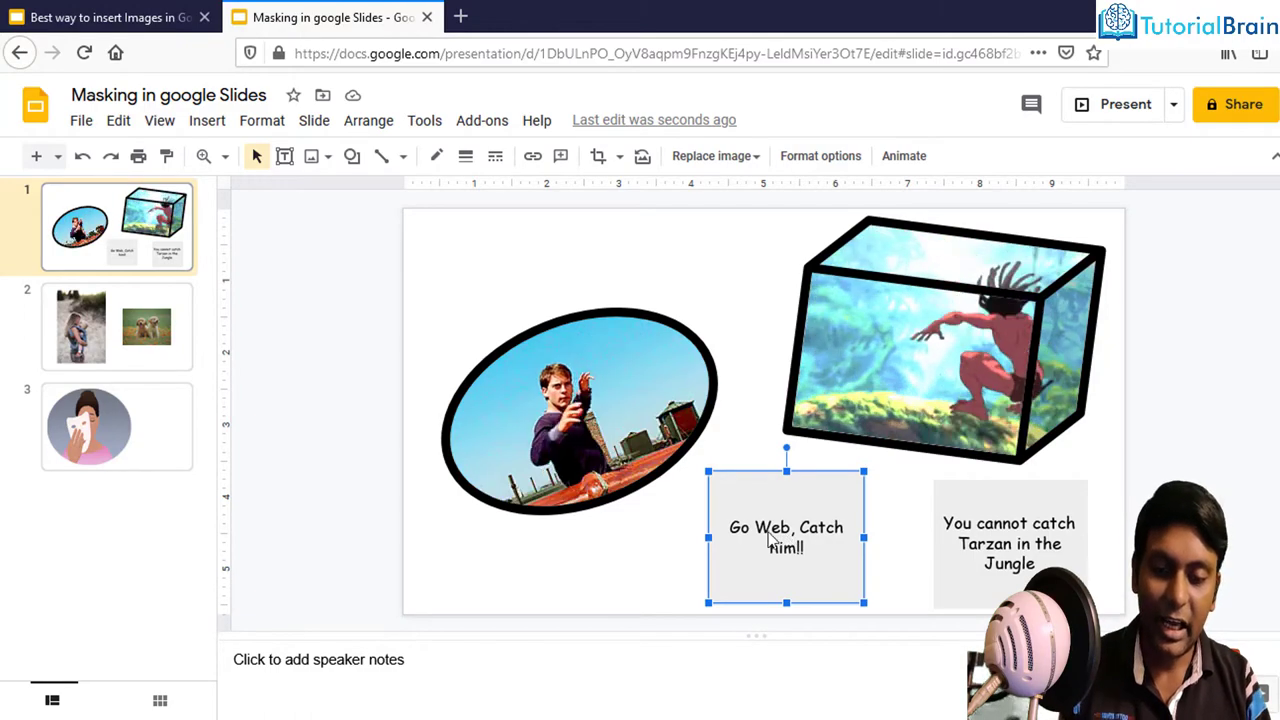
pyautogui.moveTo(788, 540); pyautogui.dragTo(758, 537)
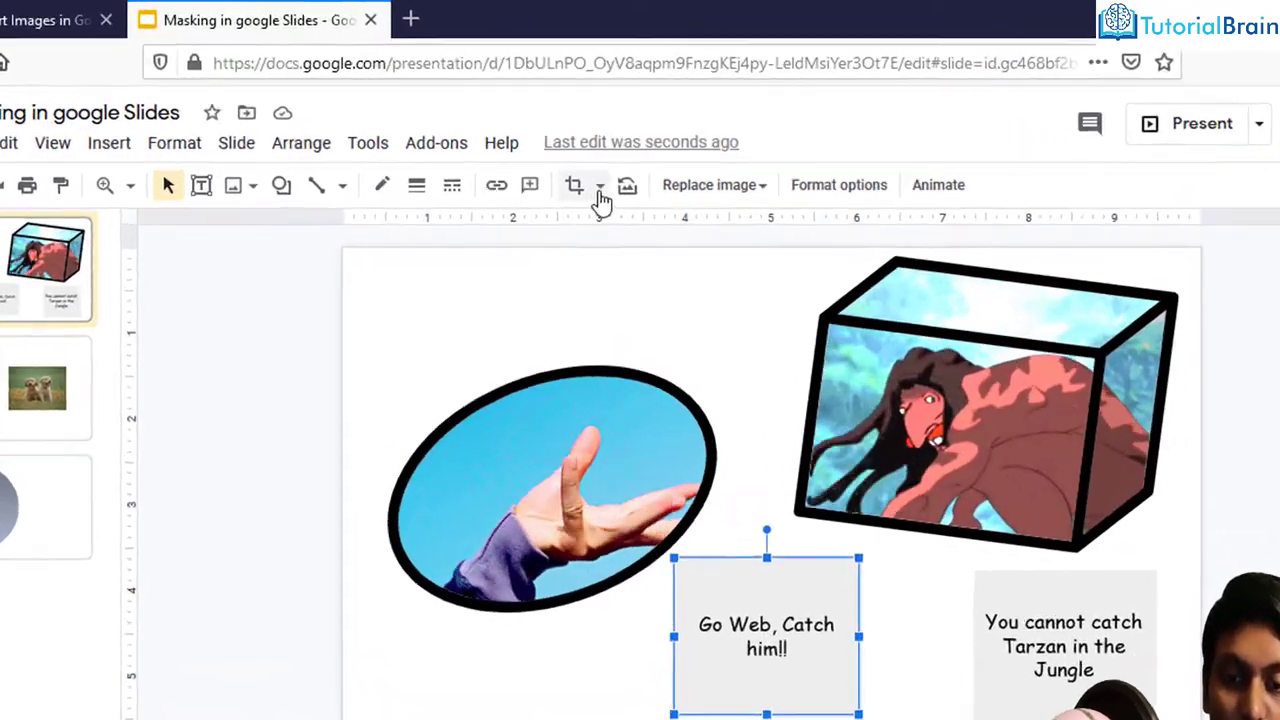
pyautogui.click(619, 156)
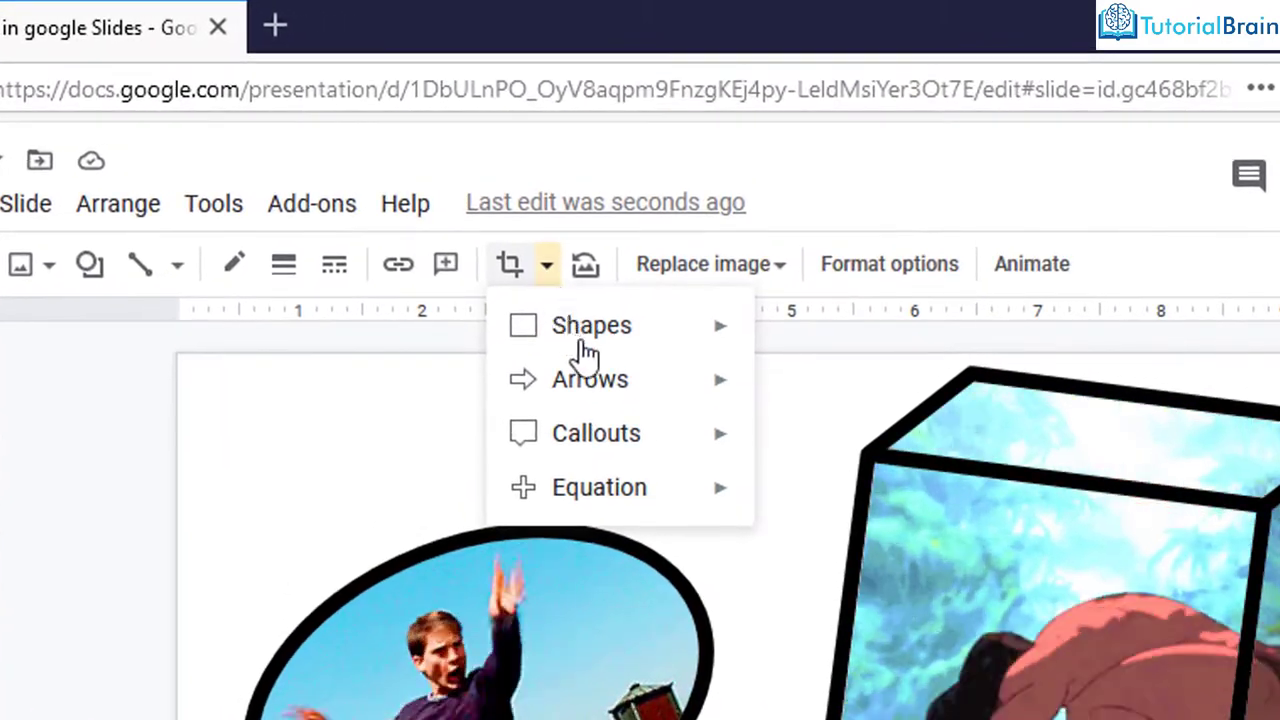
pyautogui.moveTo(617, 443)
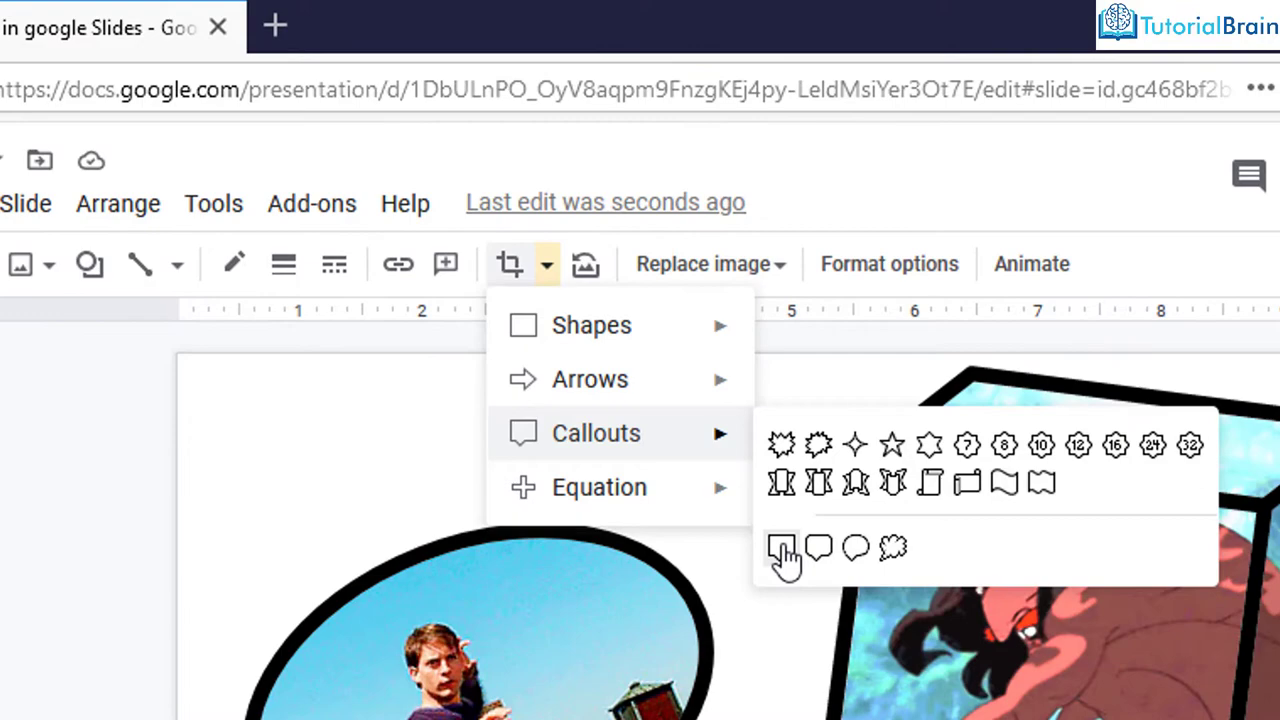
pyautogui.click(819, 548)
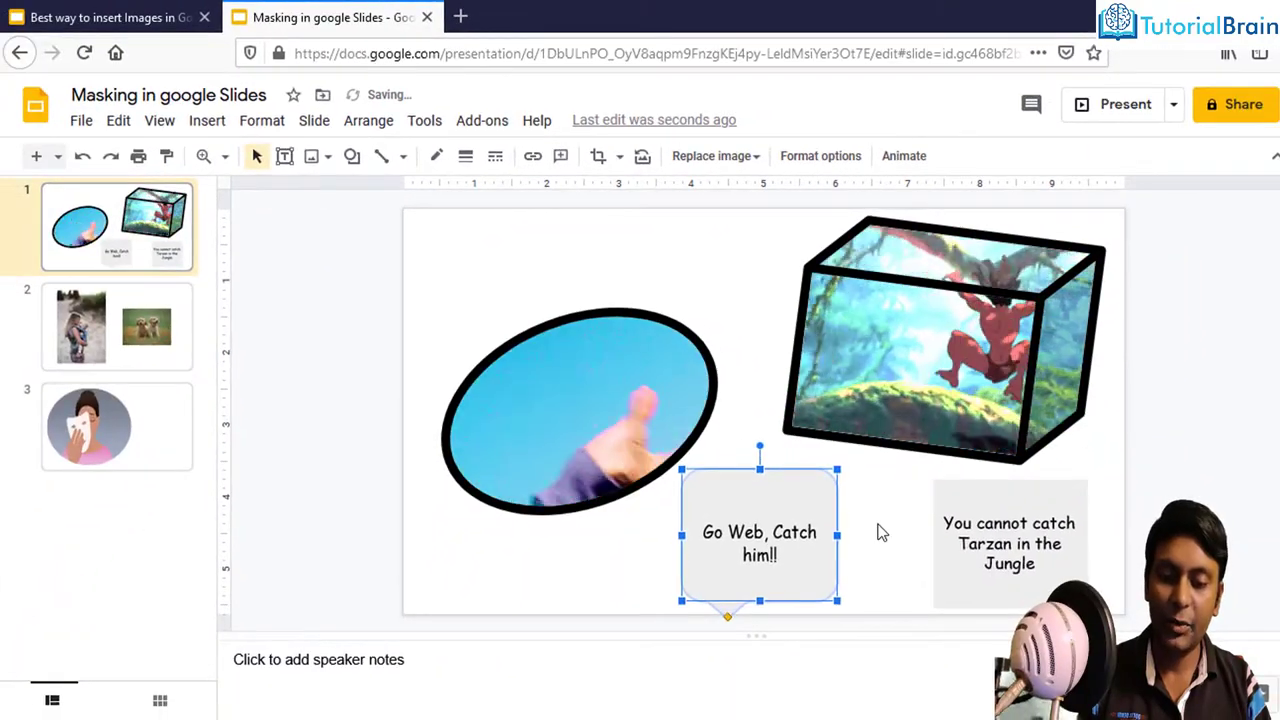
pyautogui.click(877, 531)
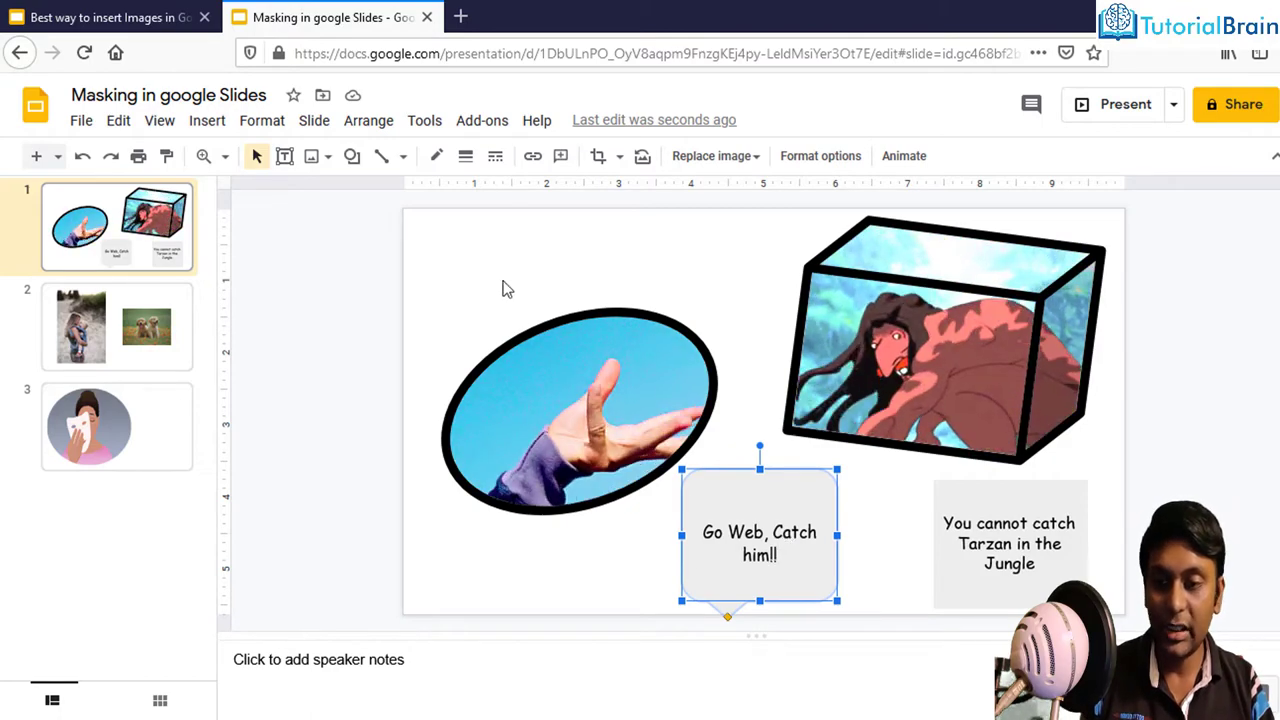
# Give the "Go Web, Catch him!!" callout a dark gray border 4px thick.
pyautogui.click(437, 160)
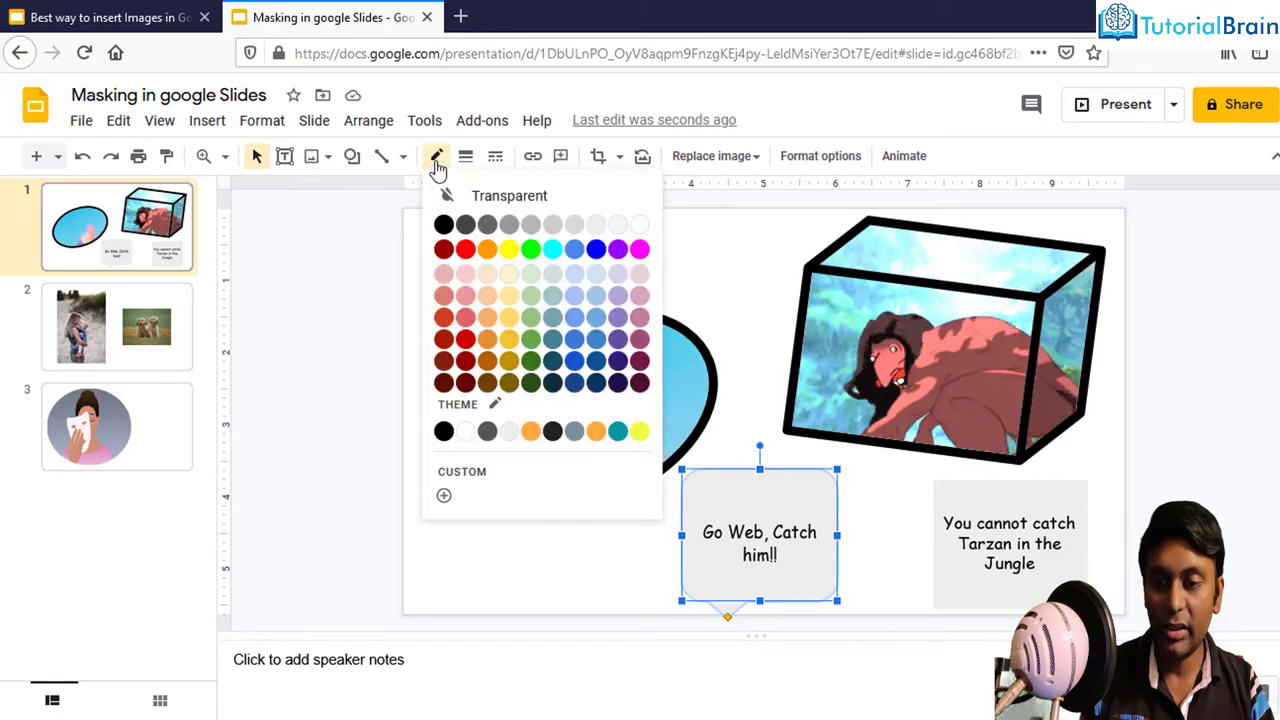
pyautogui.click(487, 228)
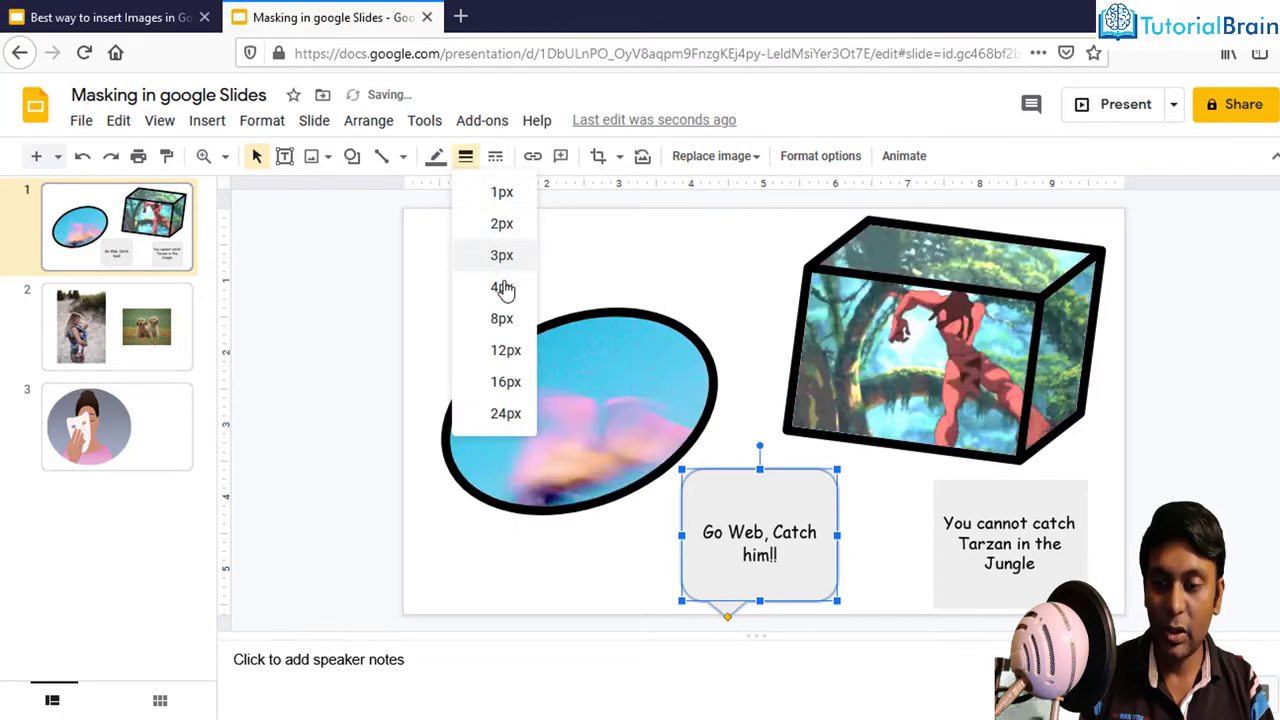
pyautogui.click(503, 290)
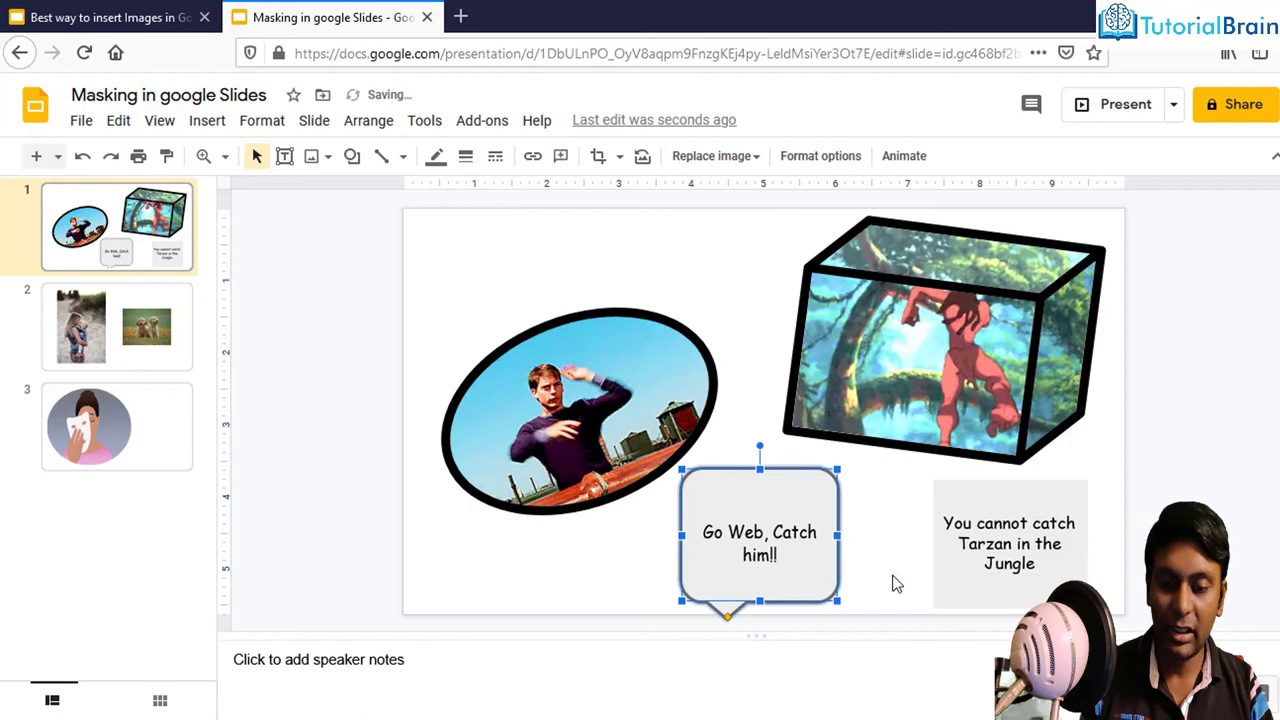
# Rotate the "Go Web, Catch him!!" callout to a slight clockwise tilt and place it over the oval picture's upper-right edge.
pyautogui.click(738, 612)
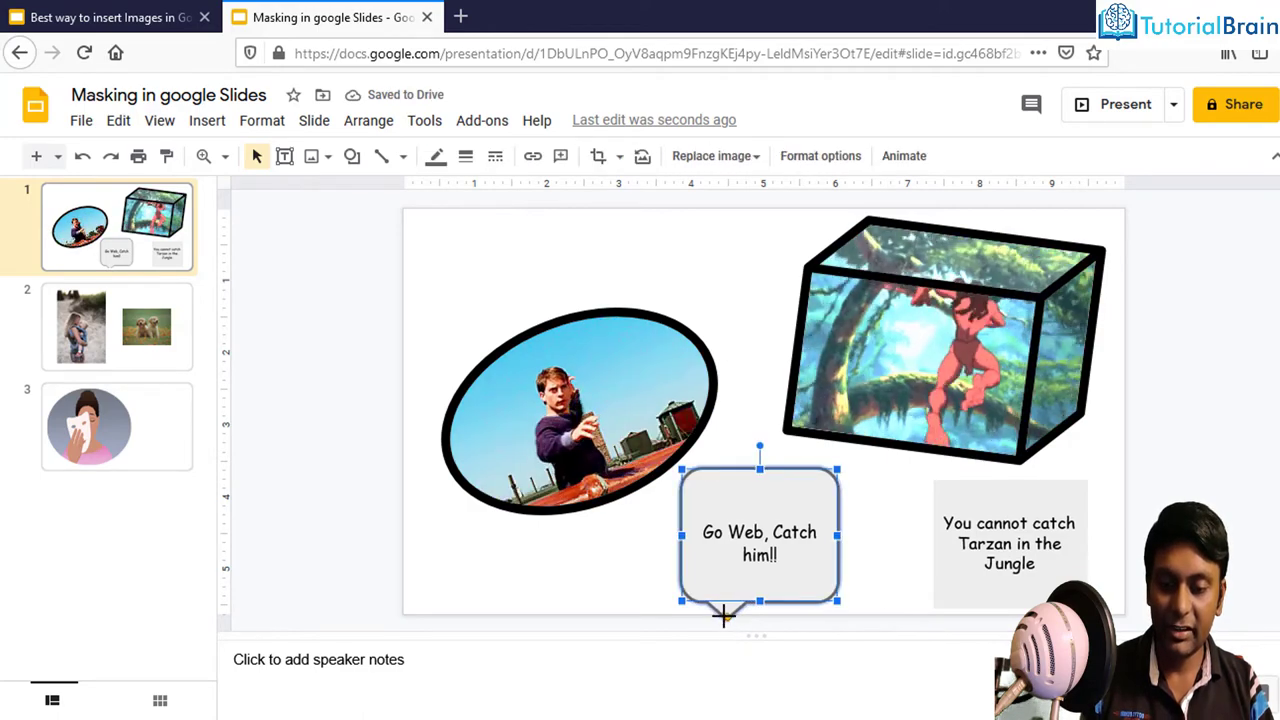
pyautogui.moveTo(732, 576); pyautogui.dragTo(766, 530)
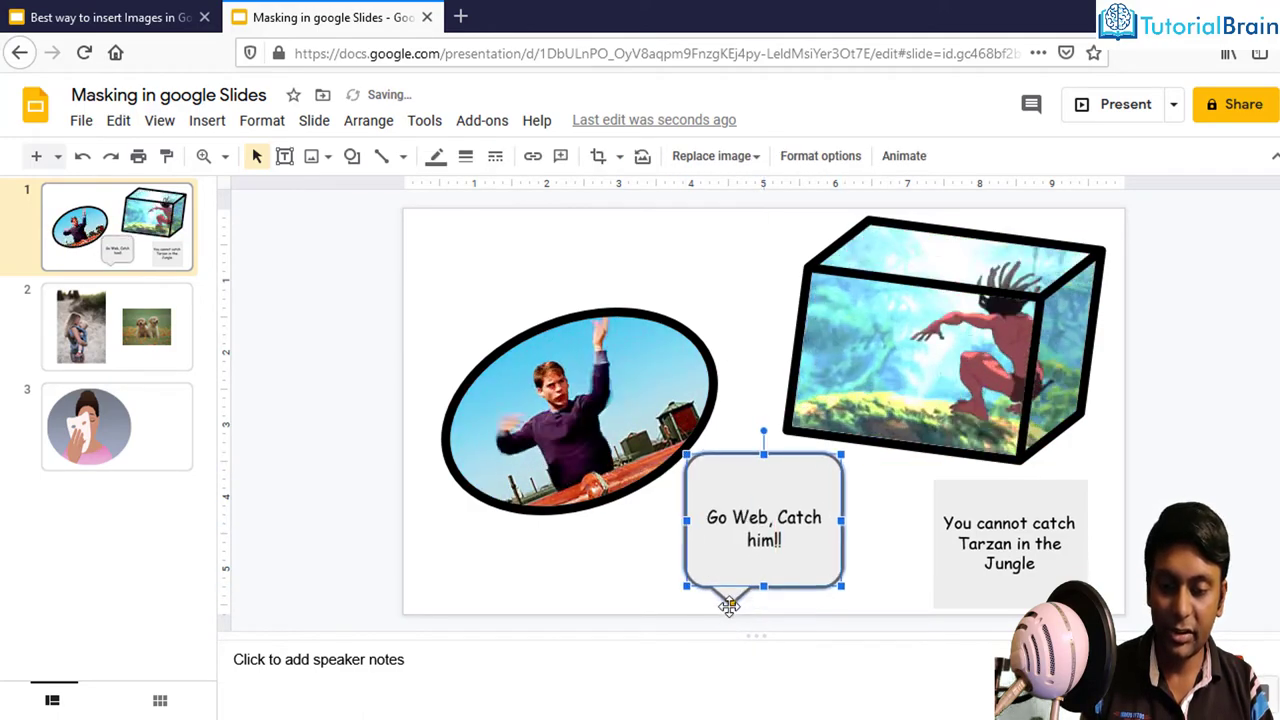
pyautogui.rightClick(755, 522)
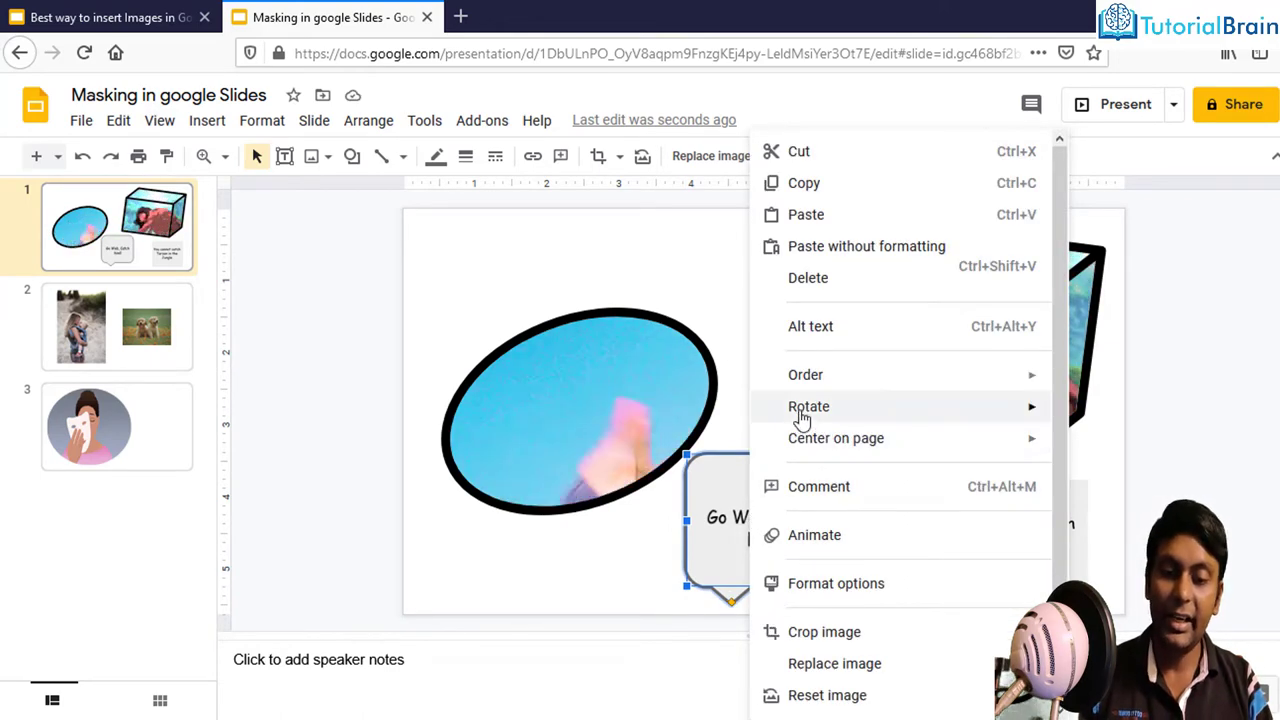
pyautogui.moveTo(802, 418)
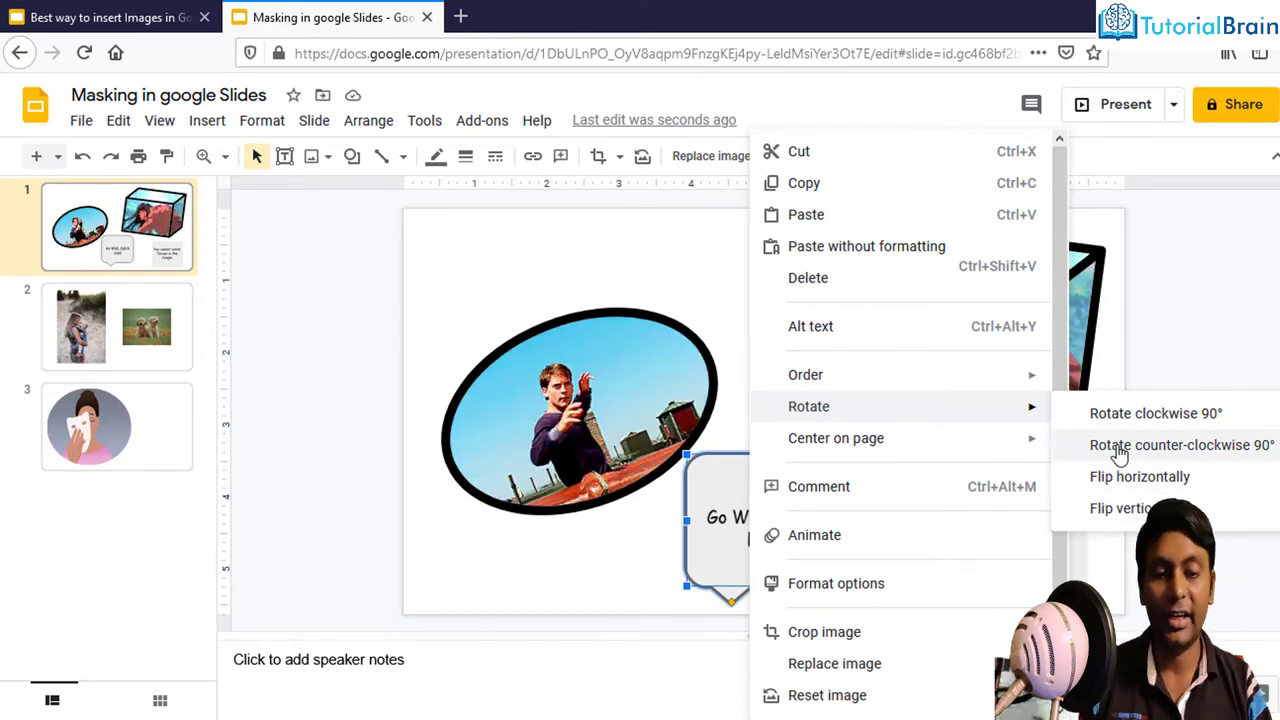
pyautogui.click(1128, 418)
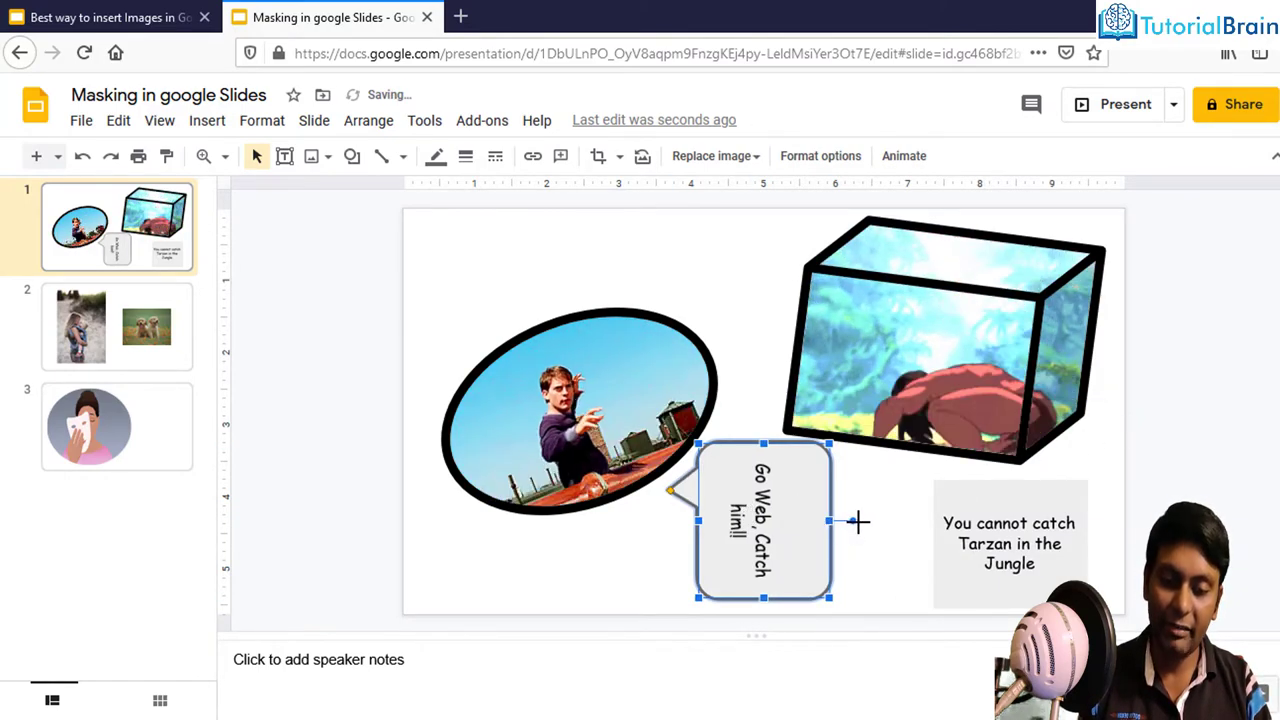
pyautogui.moveTo(869, 497); pyautogui.dragTo(755, 252)
pyautogui.click(789, 497)
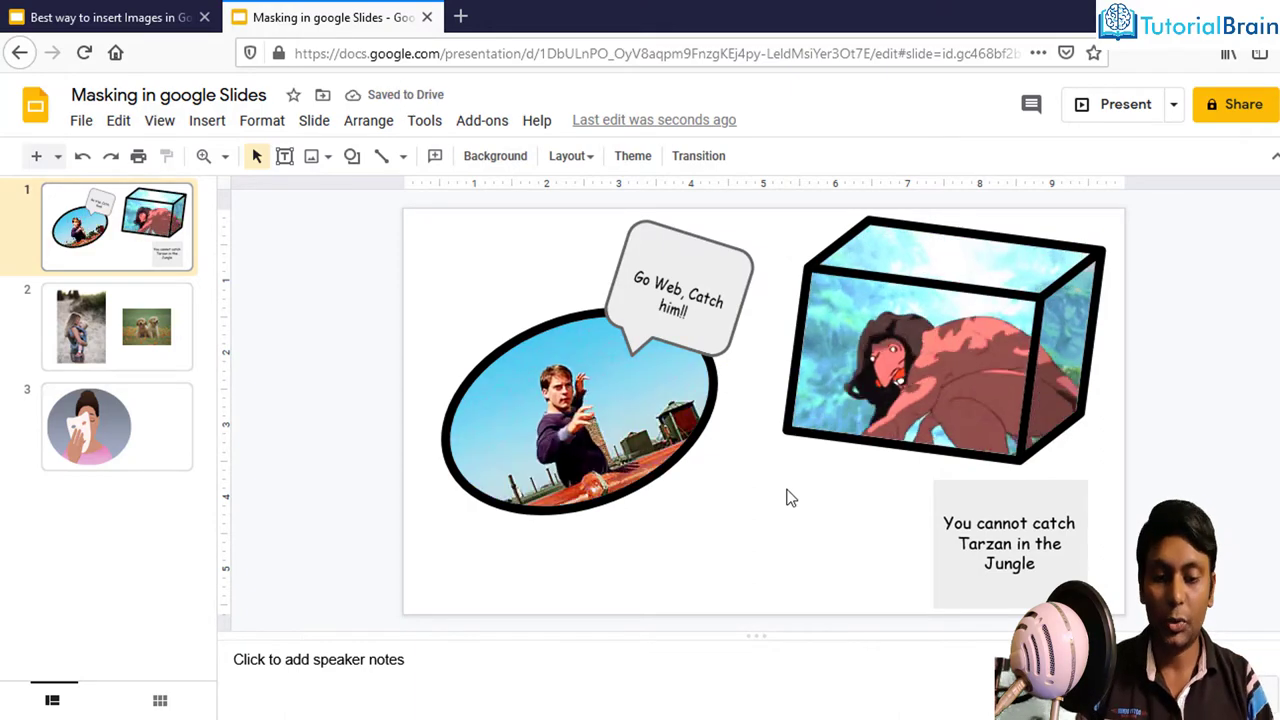
# Move the "You cannot catch Tarzan in the Jungle" image below the cube picture and mask it with the rectangular callout shape.
pyautogui.moveTo(948, 526); pyautogui.dragTo(855, 494)
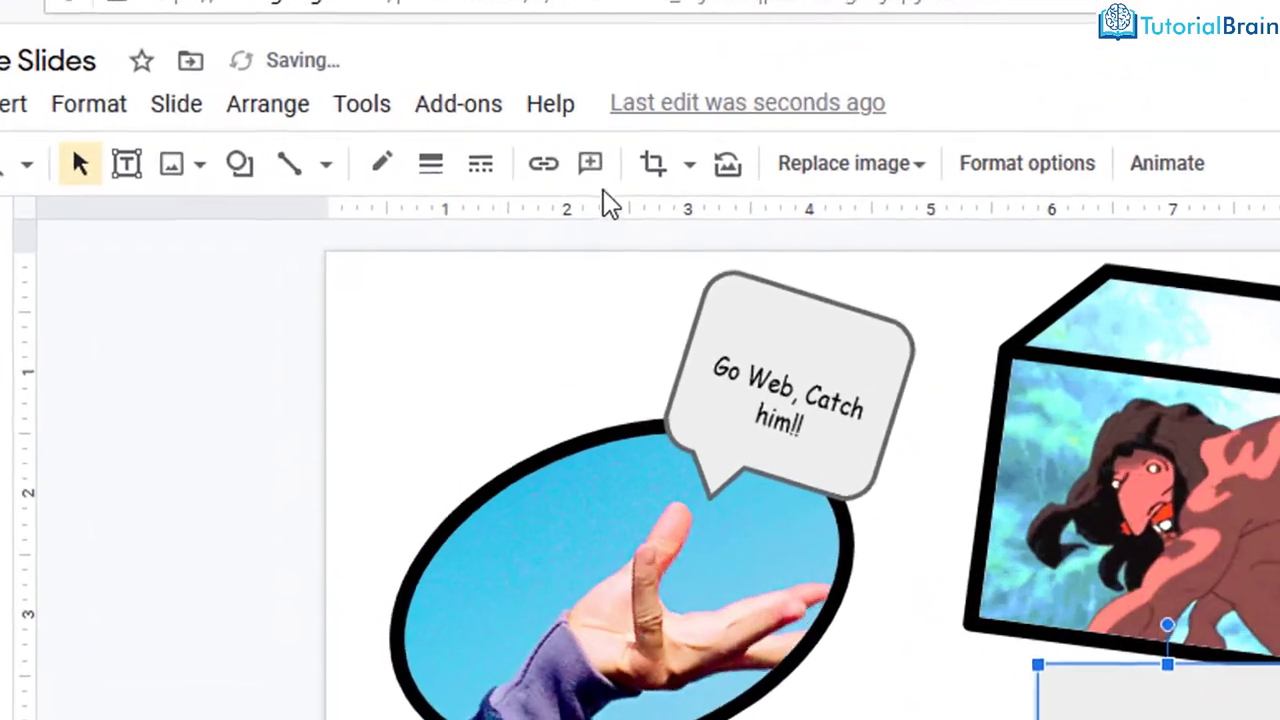
pyautogui.click(693, 168)
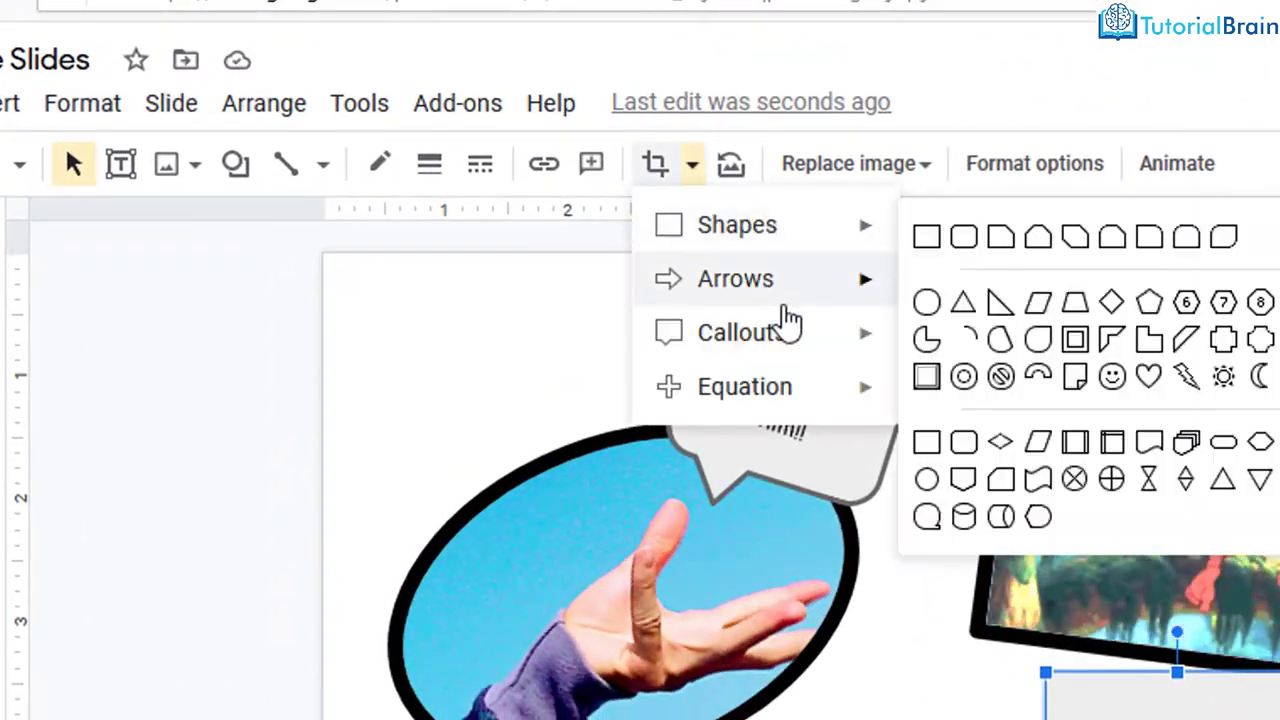
pyautogui.moveTo(808, 343)
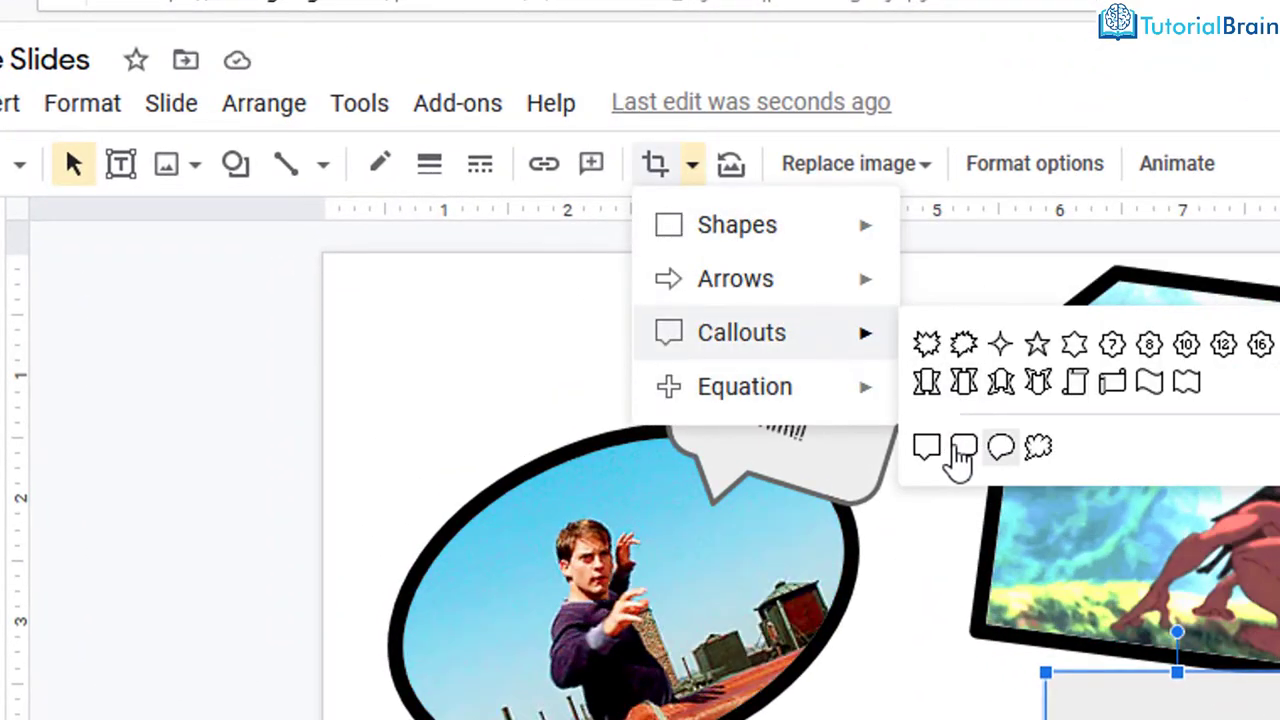
pyautogui.click(928, 448)
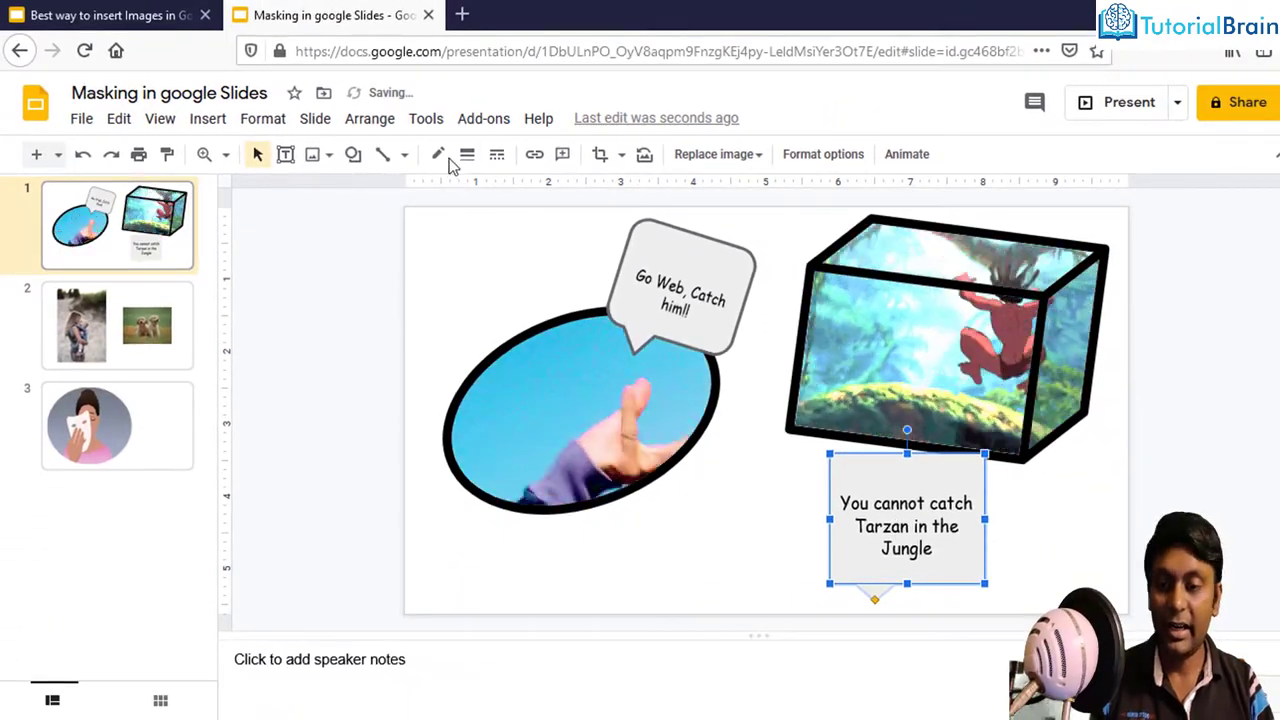
# Give the Tarzan callout a dark gray 4px border and tilt it counter-clockwise with its tail pointing up into the cube picture.
pyautogui.click(446, 157)
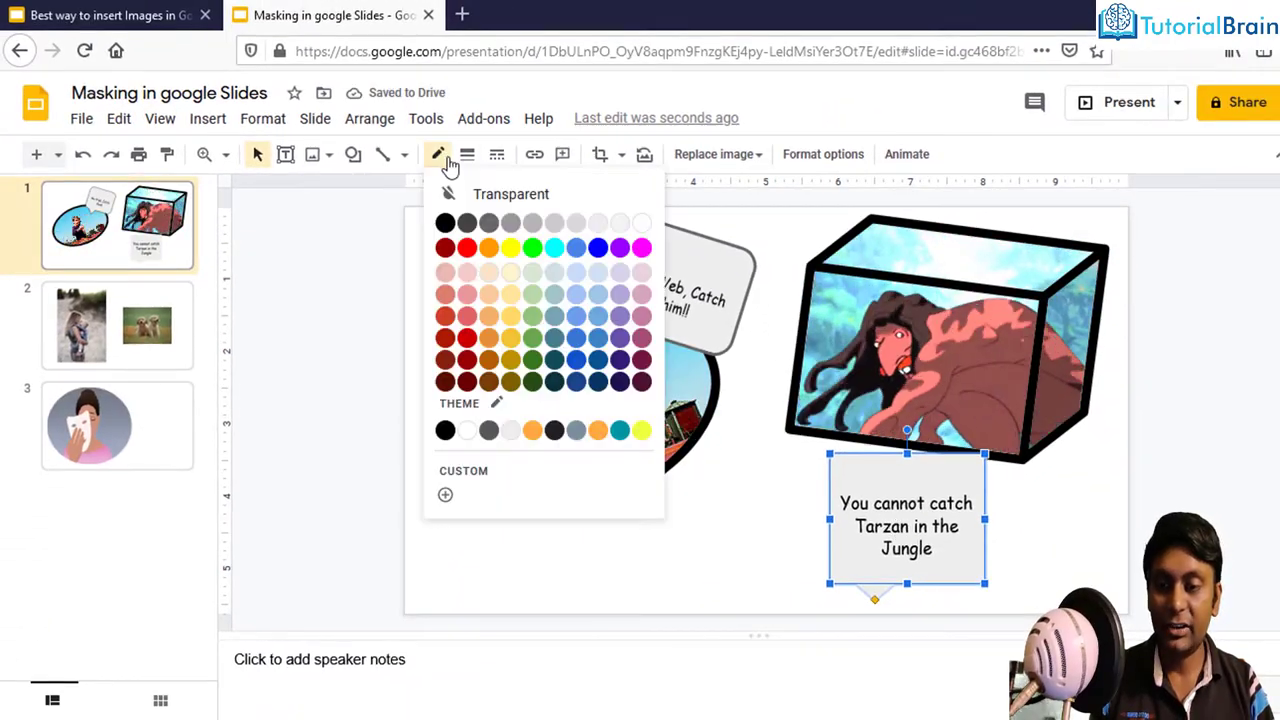
pyautogui.click(490, 231)
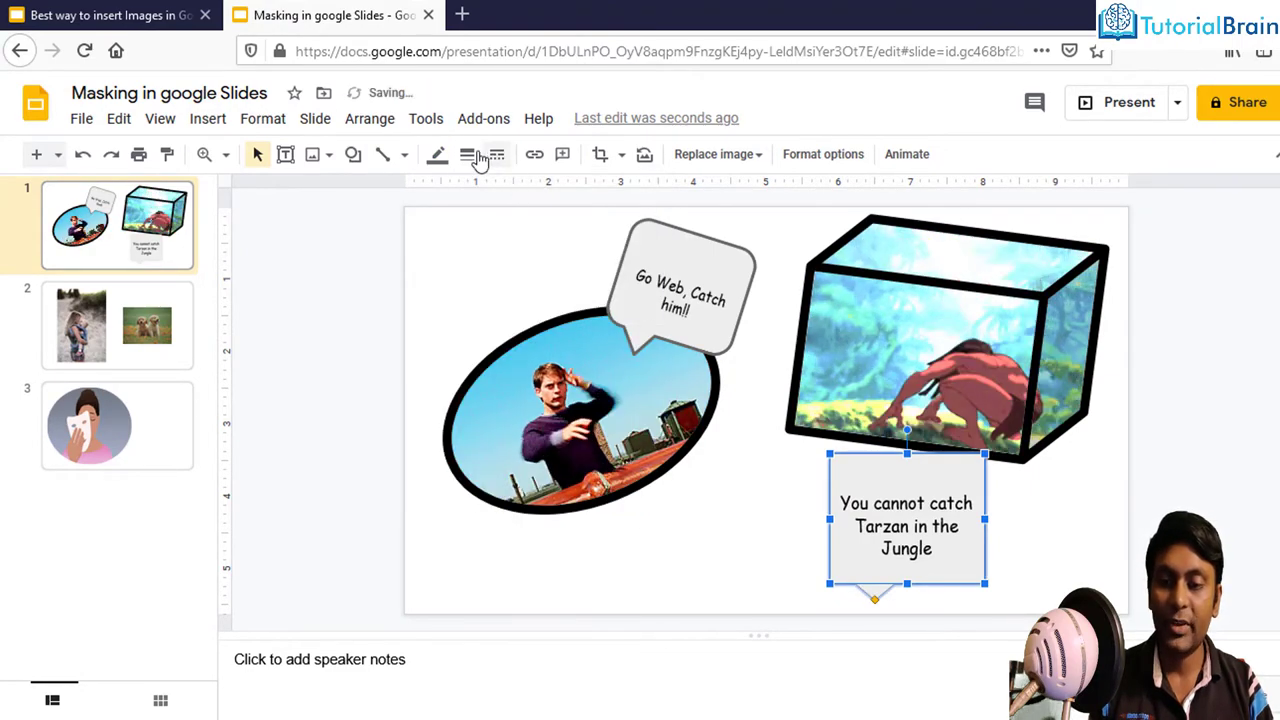
pyautogui.click(472, 158)
pyautogui.click(503, 286)
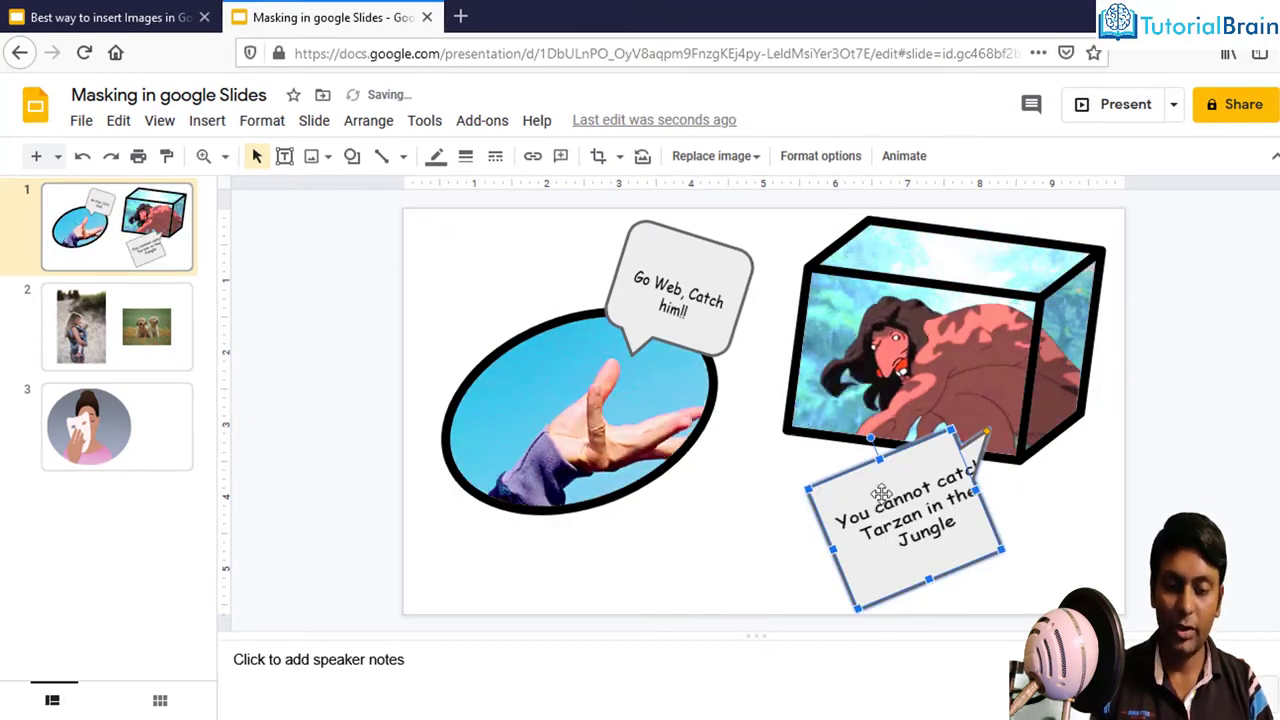
pyautogui.click(1024, 519)
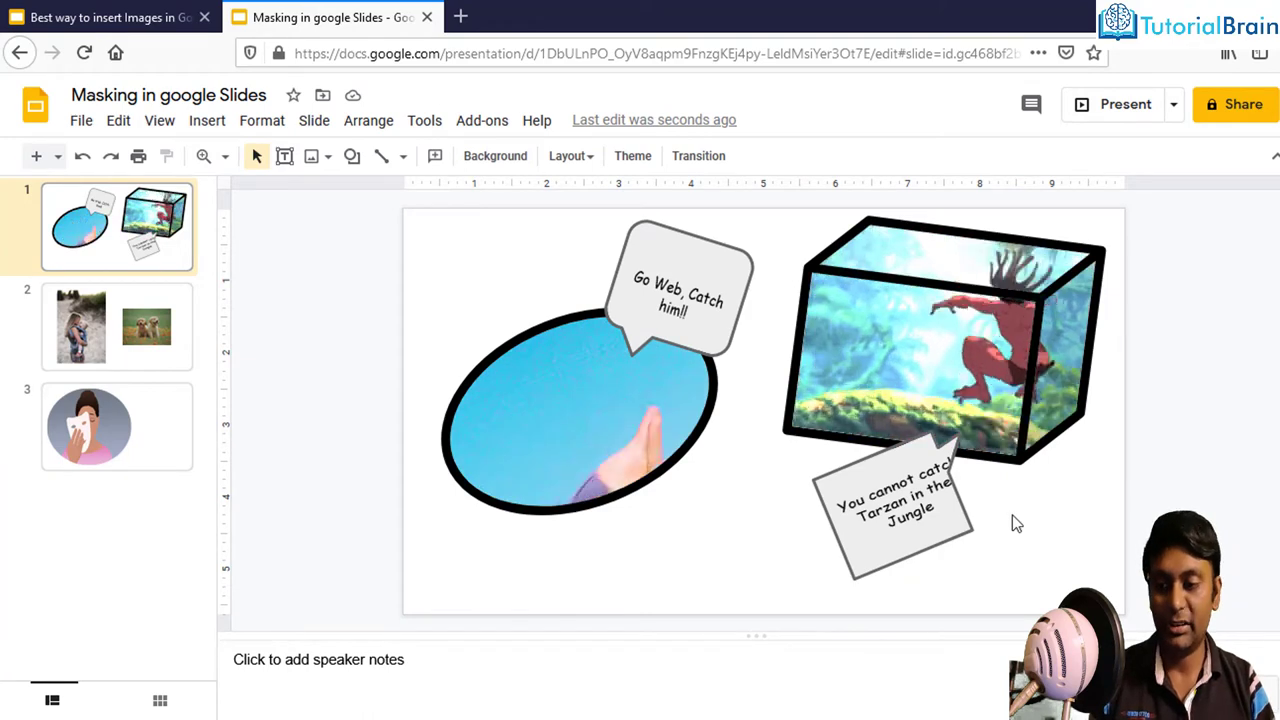
# Mask the photo of the mother carrying her baby on slide 2 with the heart shape.
pyautogui.click(113, 318)
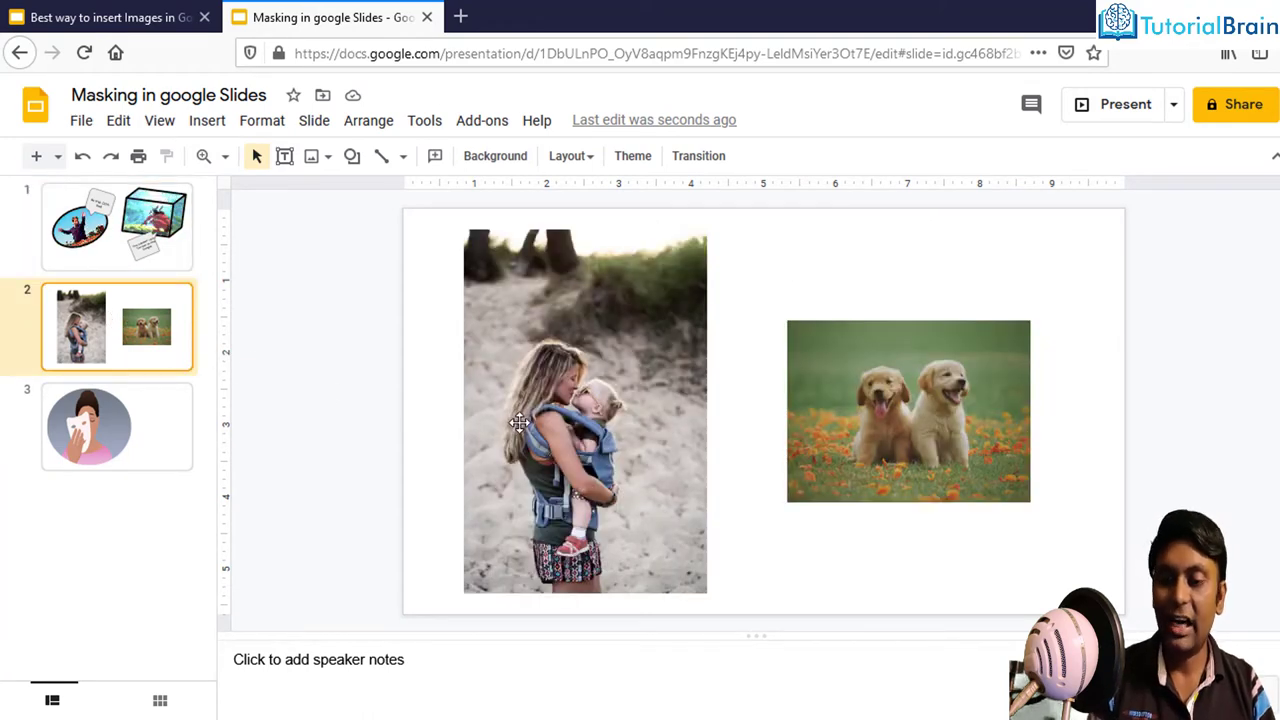
pyautogui.click(537, 397)
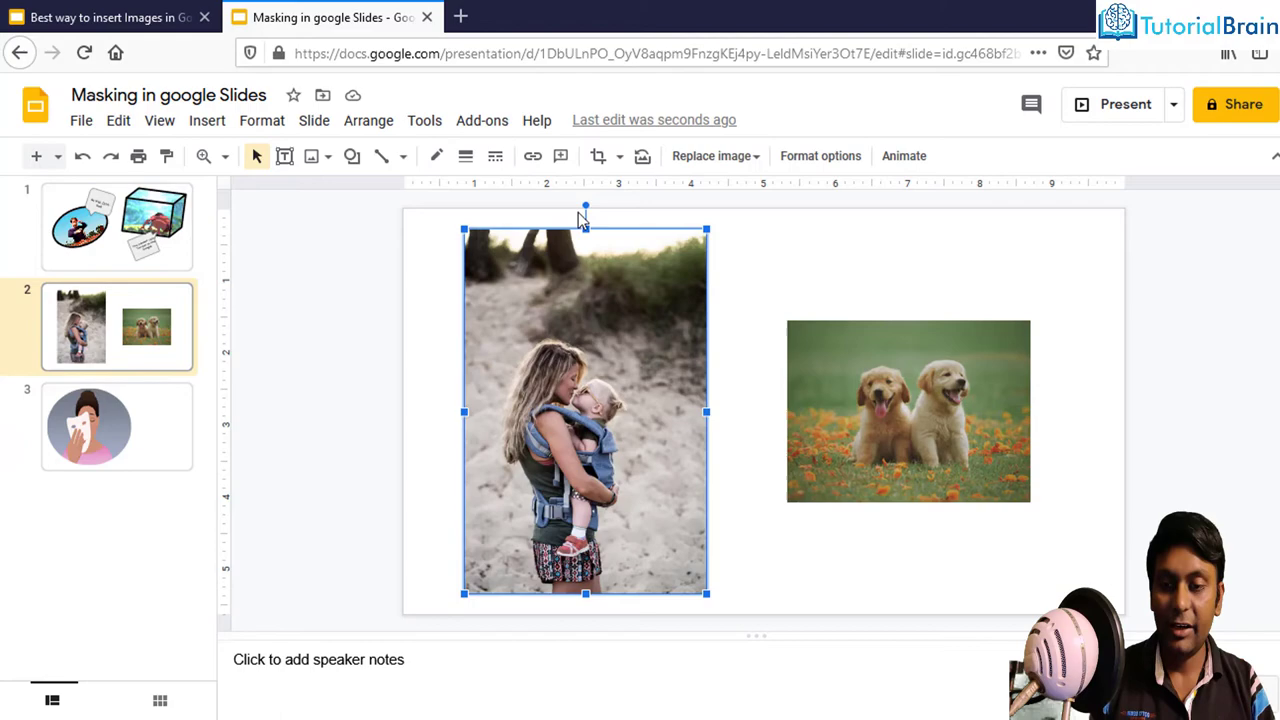
pyautogui.click(621, 158)
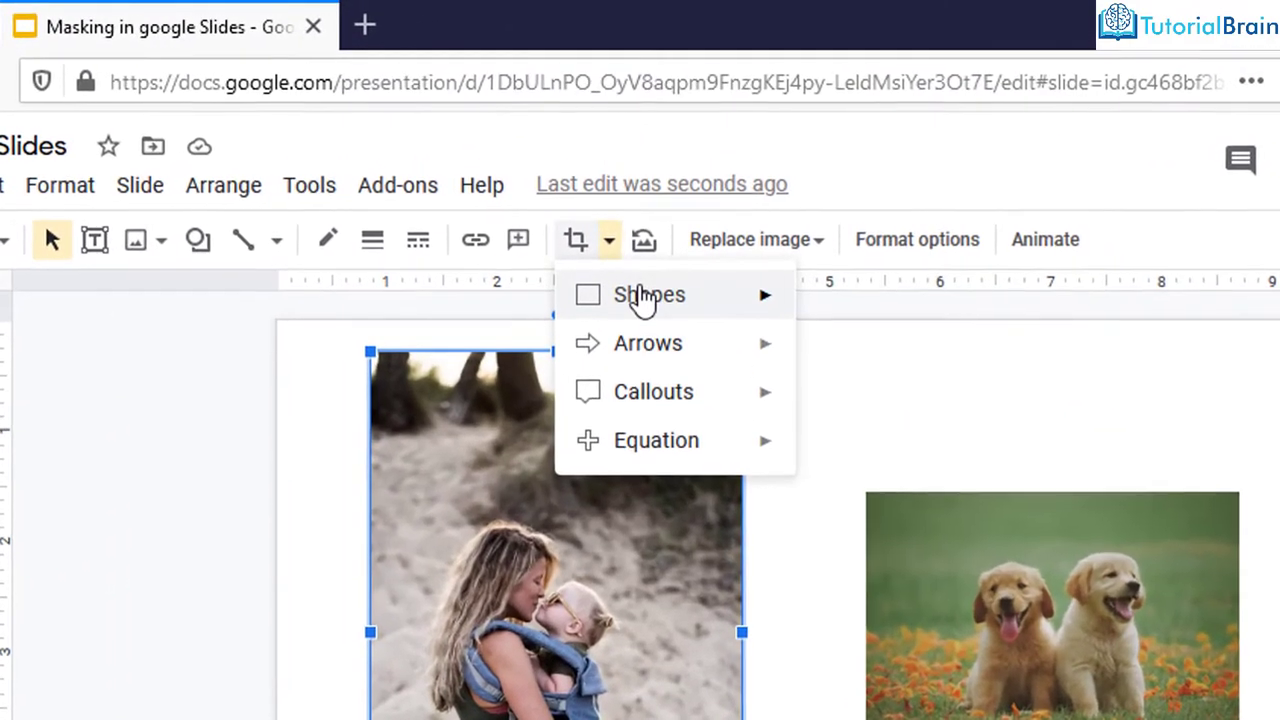
pyautogui.moveTo(644, 195)
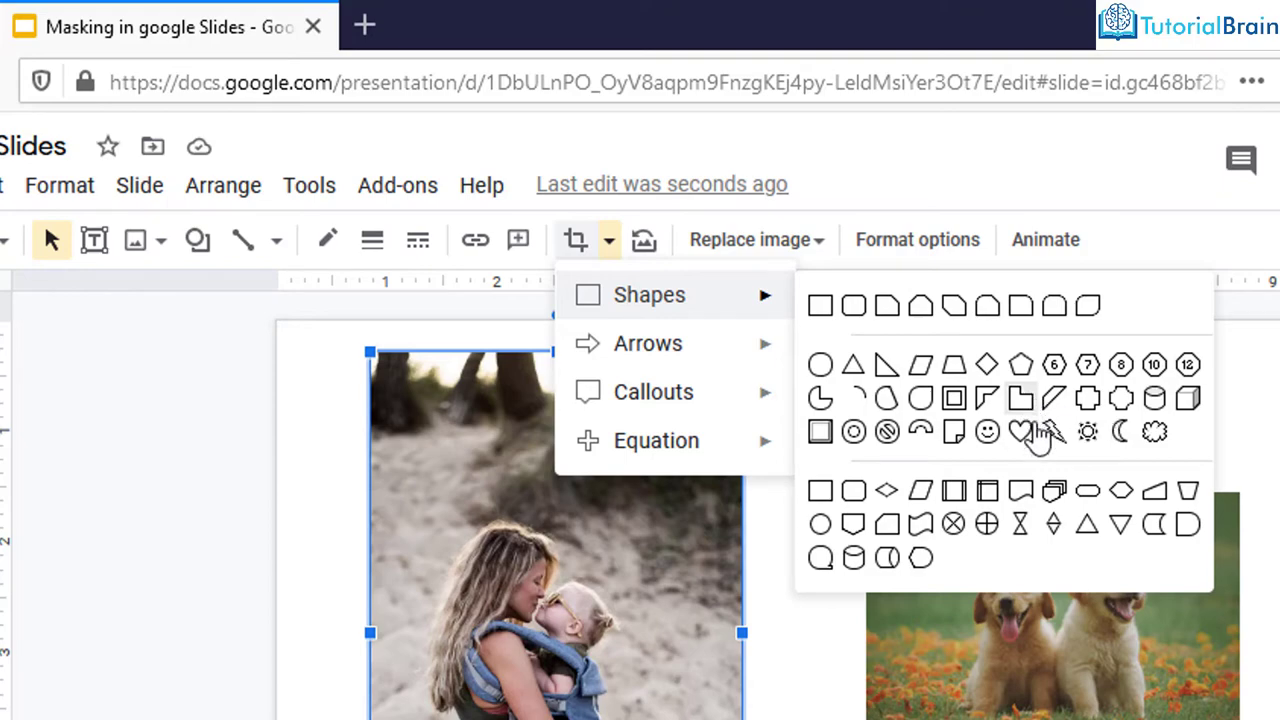
pyautogui.click(1030, 430)
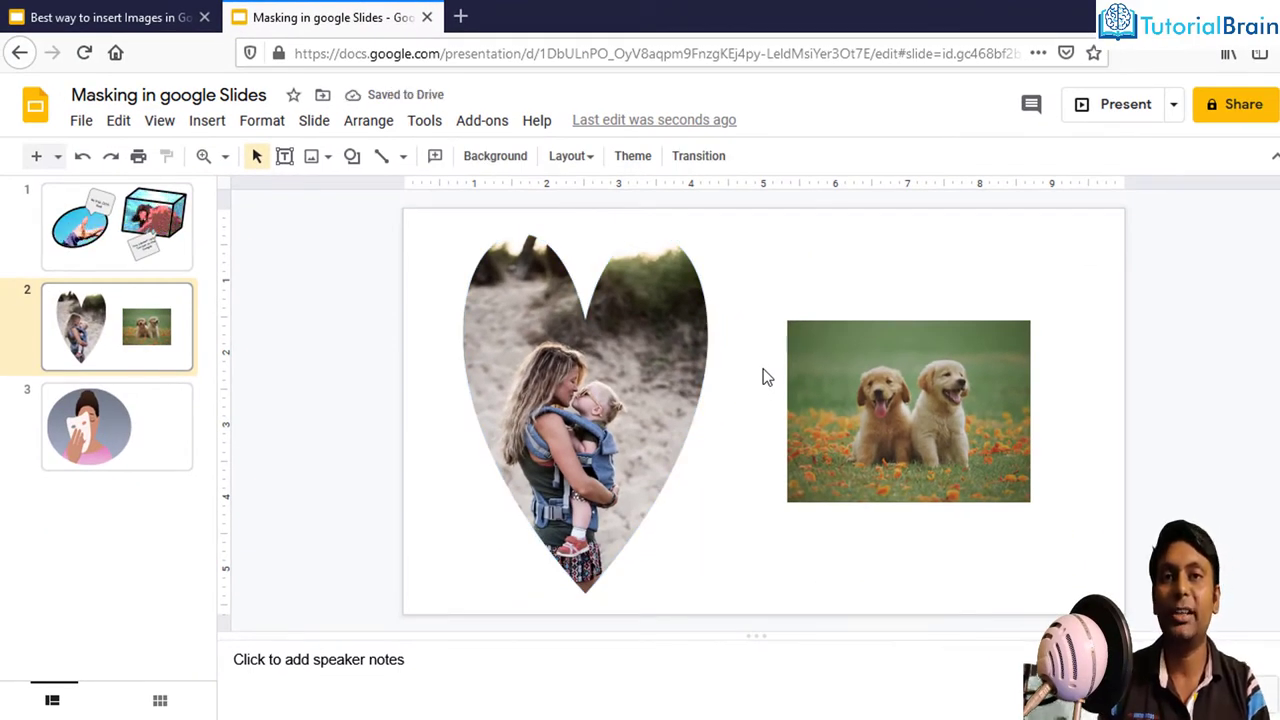
# Mask the photo of the two puppies on slide 2 with the teardrop shape.
pyautogui.click(874, 381)
pyautogui.click(619, 156)
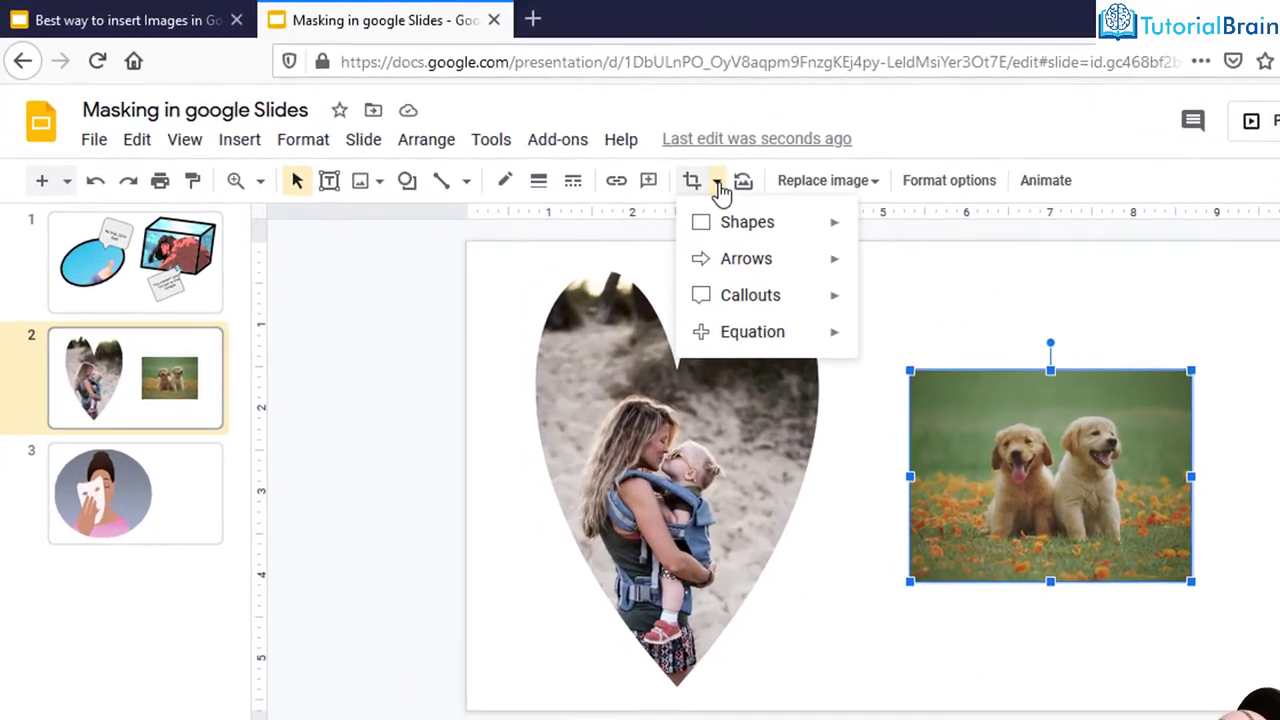
pyautogui.moveTo(638, 194)
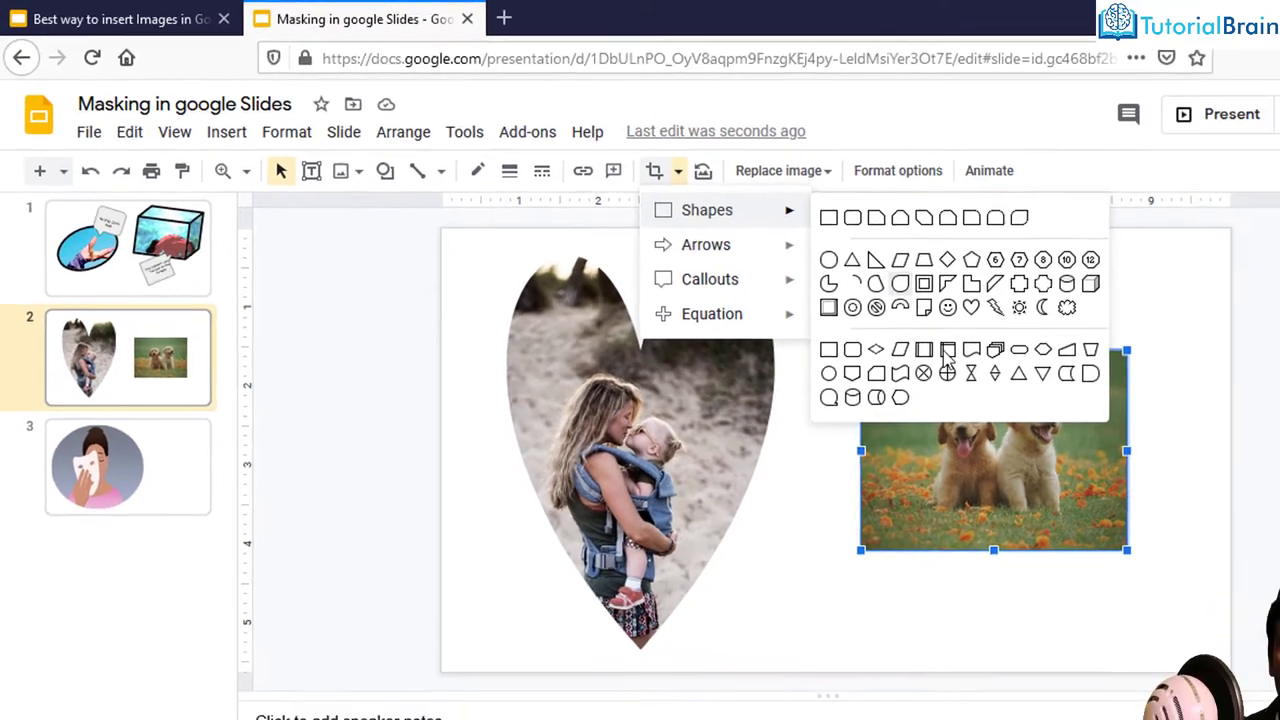
pyautogui.click(1030, 326)
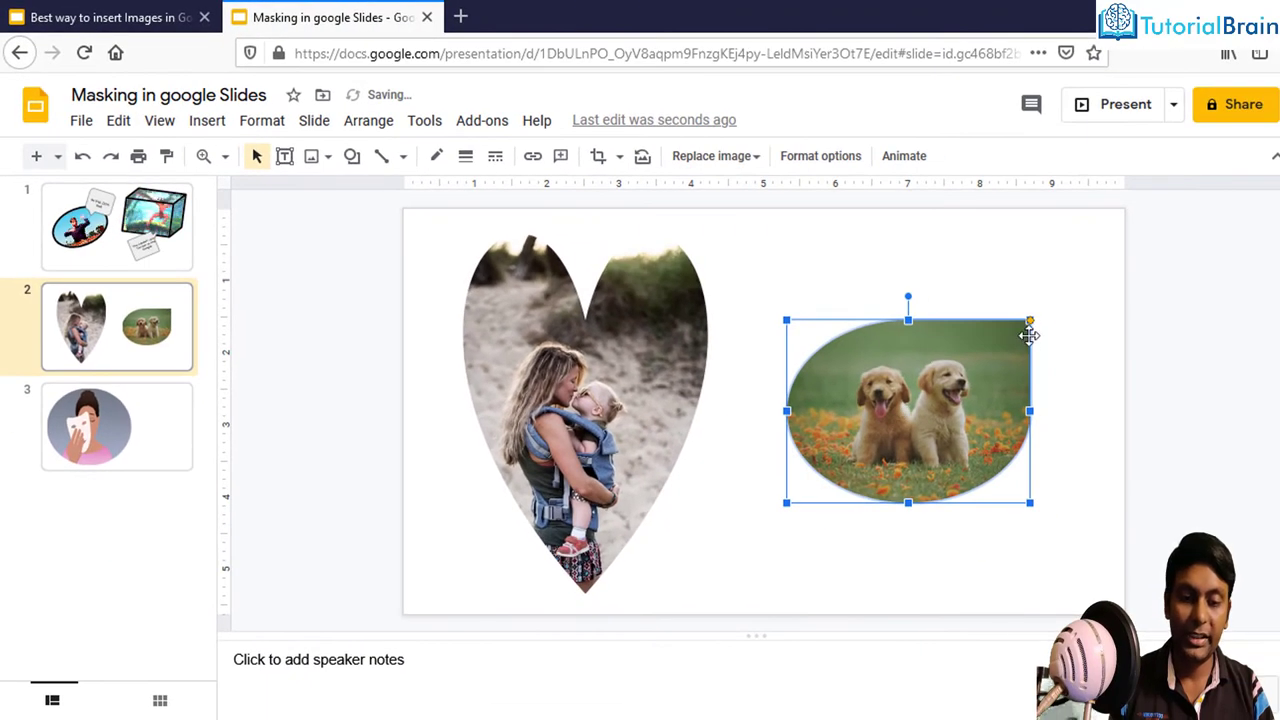
# Stretch the pointed tip of the puppies' teardrop mask outward to the upper right, beyond the picture's original frame, and deselect the picture.
pyautogui.click(1060, 340)
pyautogui.click(1000, 366)
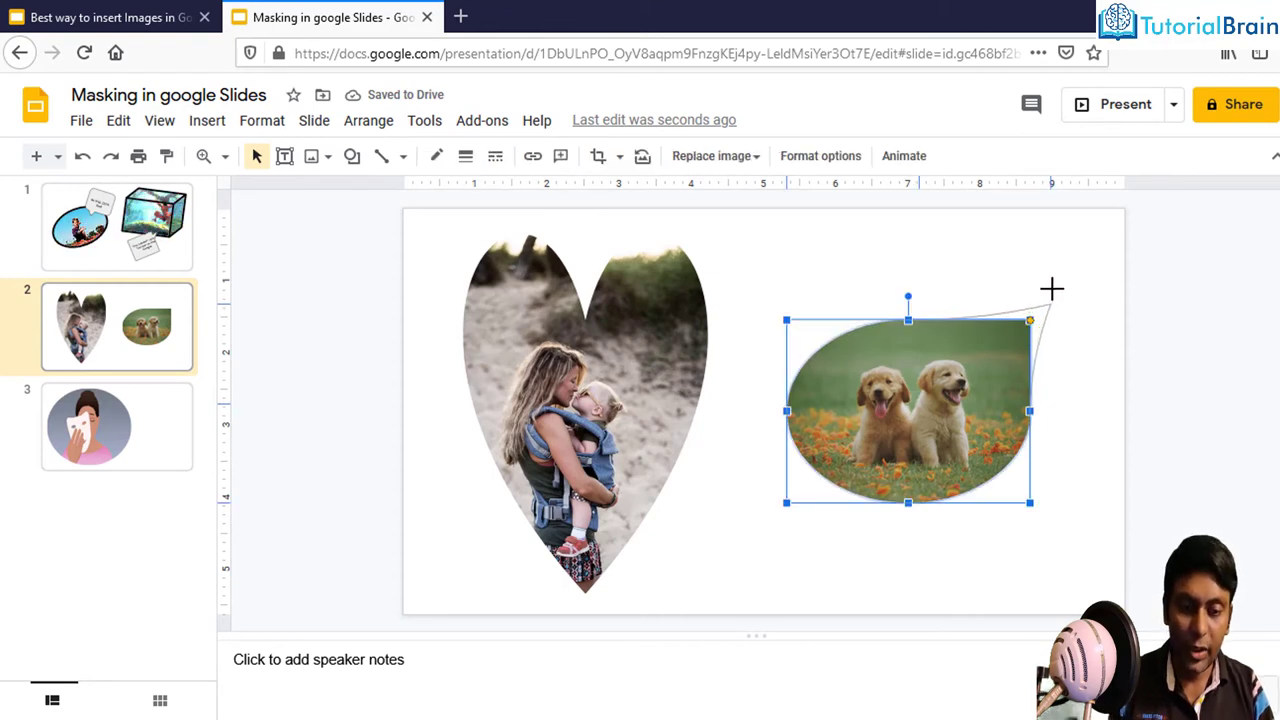
pyautogui.moveTo(1051, 289); pyautogui.dragTo(1089, 262)
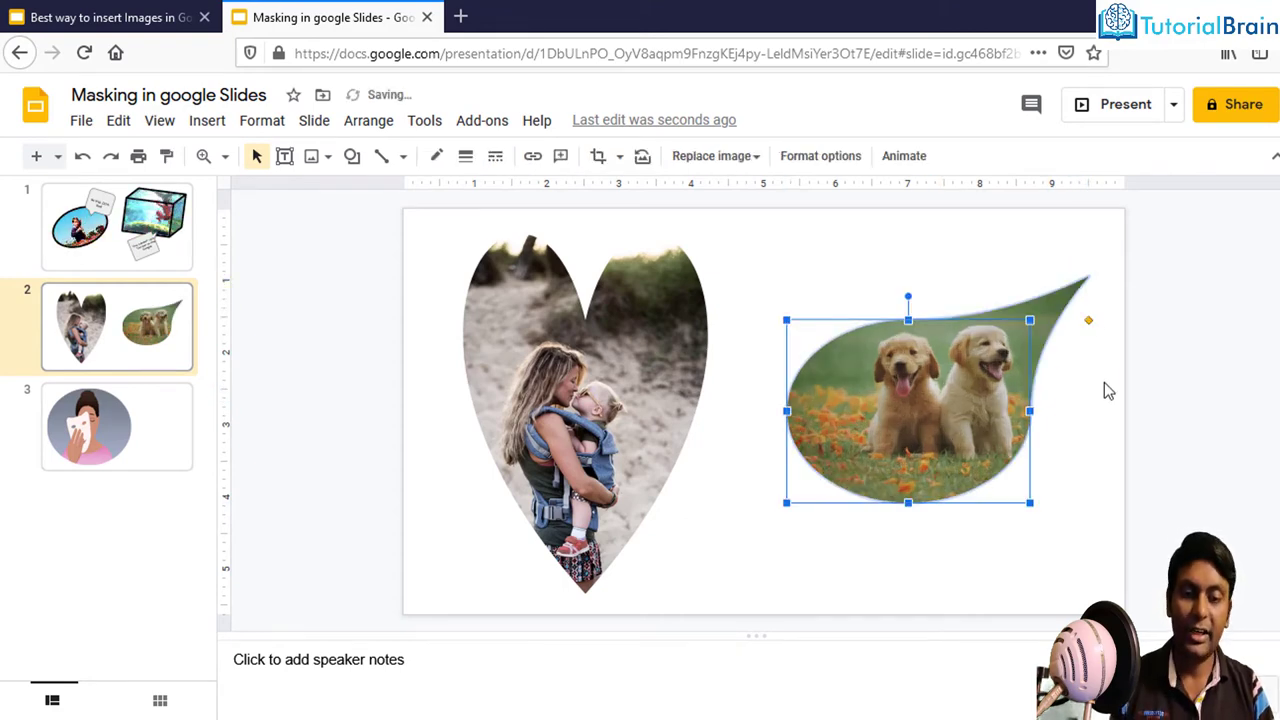
pyautogui.click(1104, 383)
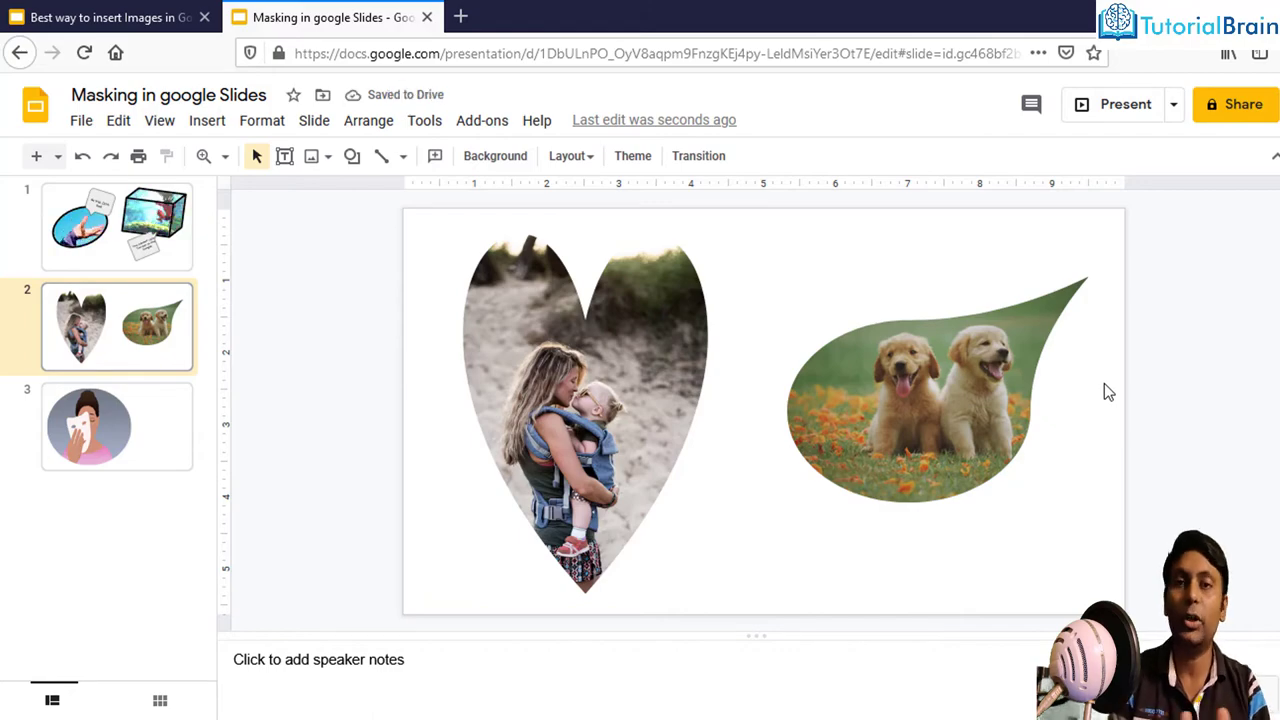